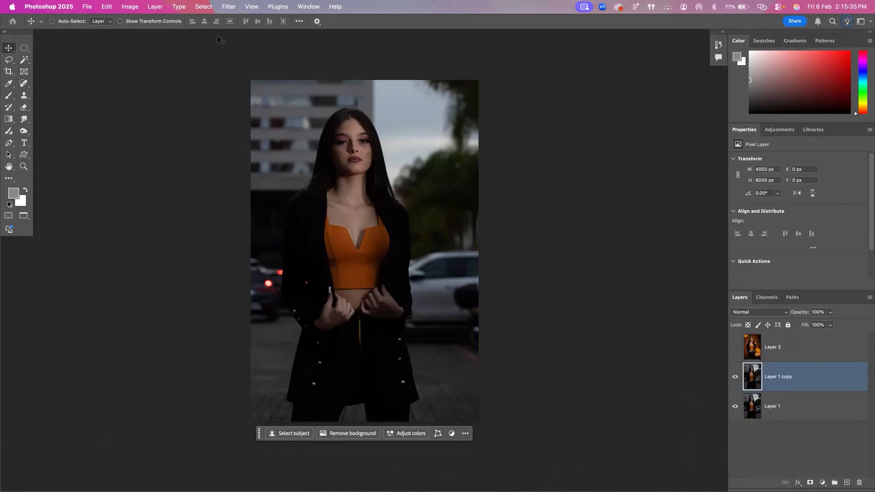
# Step: Start the Camera Raw filter on Layer 1 copy and set Exposure to +1.20 and Highlights to -40
pyautogui.click(226, 7)
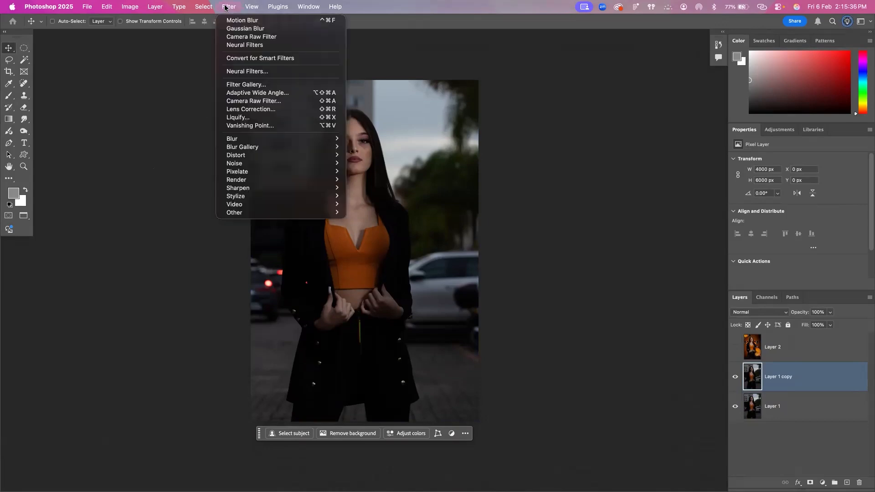
pyautogui.click(260, 101)
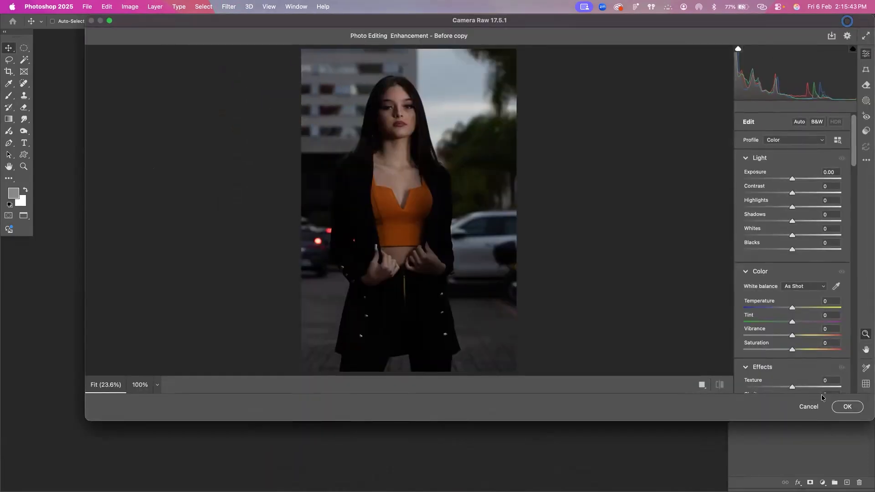
pyautogui.scroll(2, 371, 165)
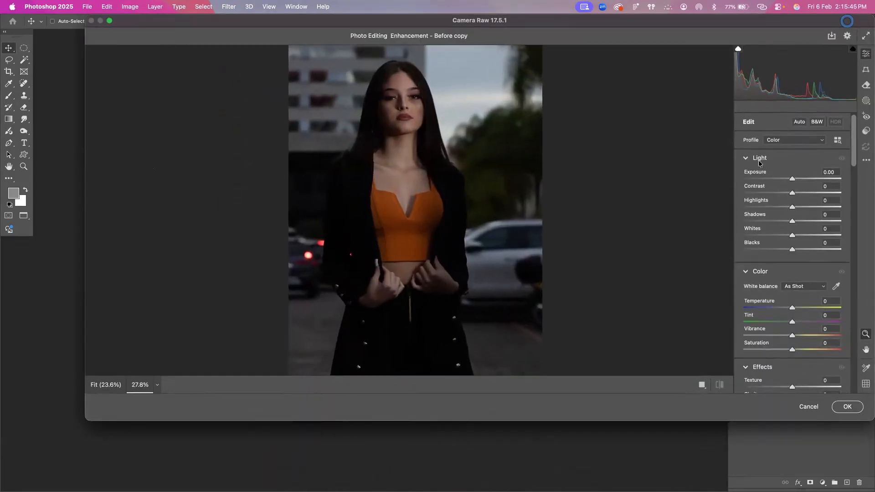
pyautogui.scroll(-1, 800, 180)
pyautogui.moveTo(793, 177); pyautogui.dragTo(773, 205)
pyautogui.scroll(-1, 794, 253)
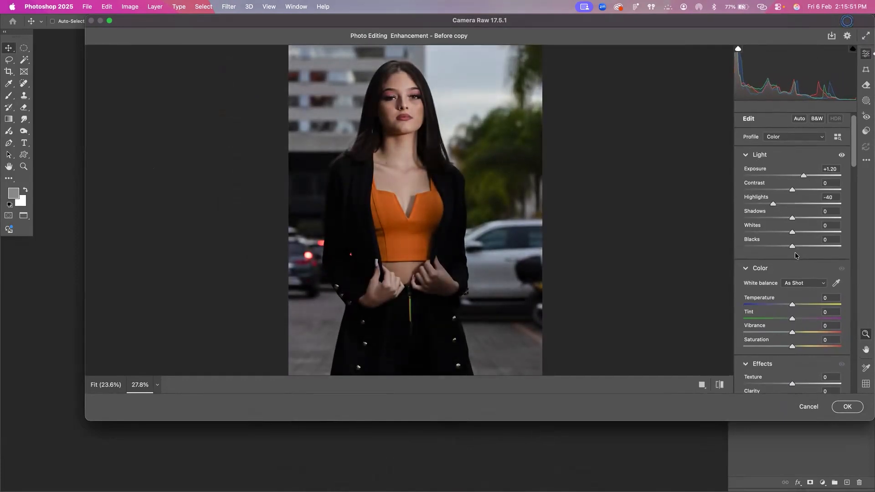
# Step: Set the Camera Raw light values to Exposure +1.00, Contrast -24, Shadows +10 and Blacks +100
pyautogui.scroll(-5, 511, 247)
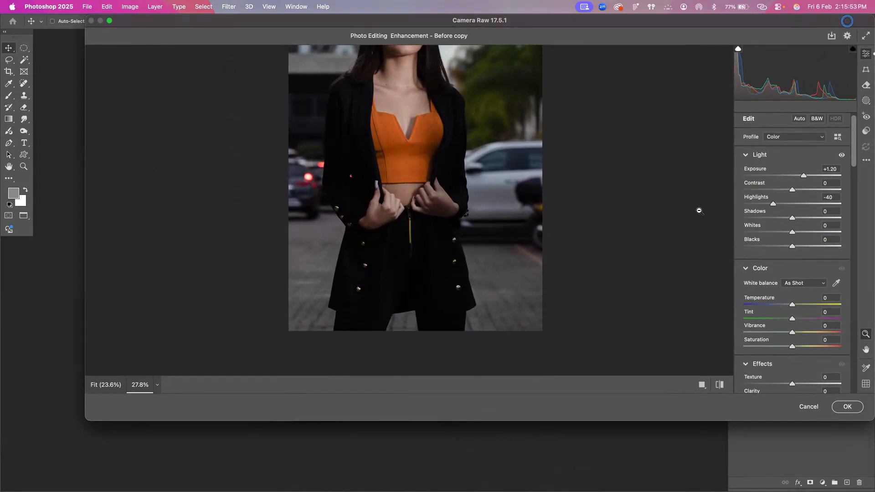
pyautogui.moveTo(793, 249); pyautogui.dragTo(850, 250)
pyautogui.scroll(-1, 483, 151)
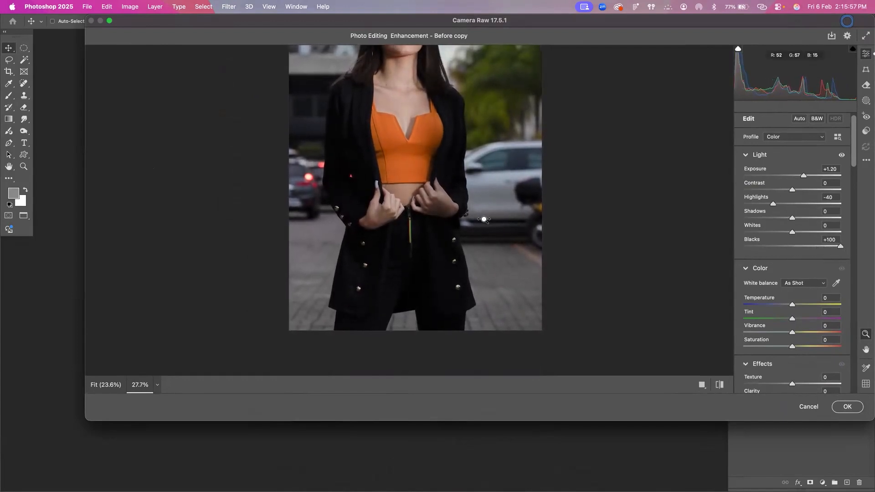
pyautogui.scroll(5, 463, 171)
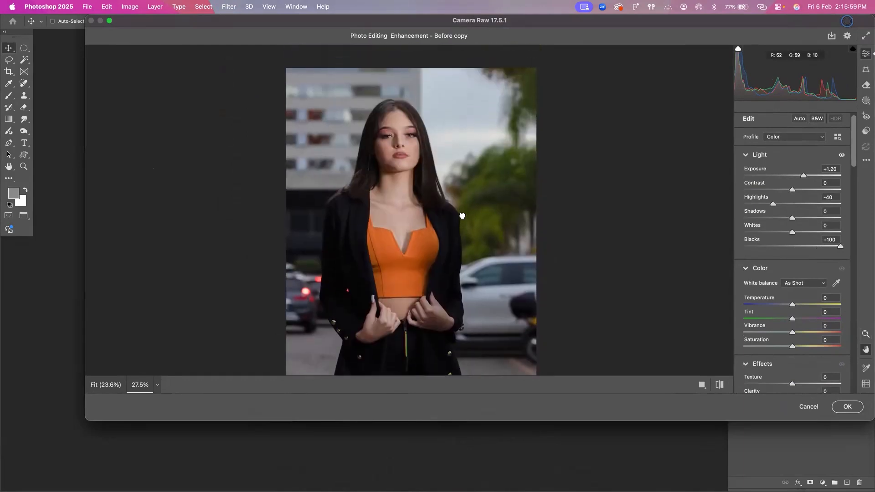
pyautogui.press('z')
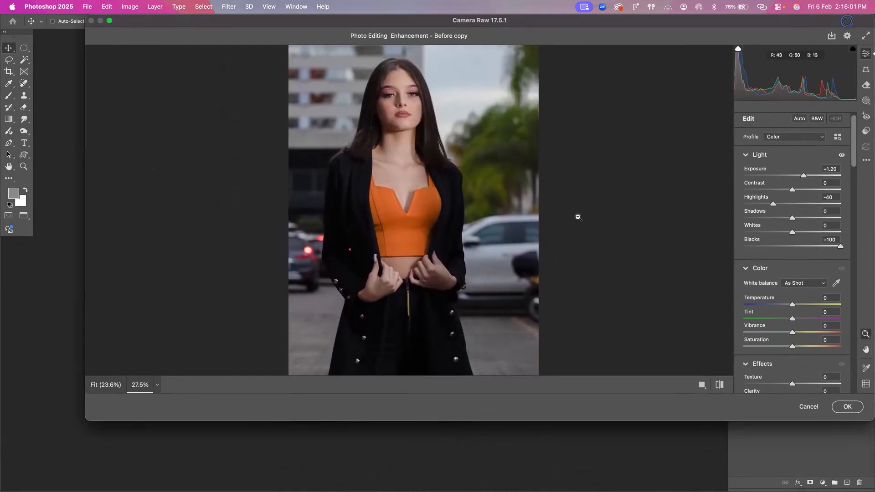
pyautogui.moveTo(790, 217); pyautogui.dragTo(798, 223)
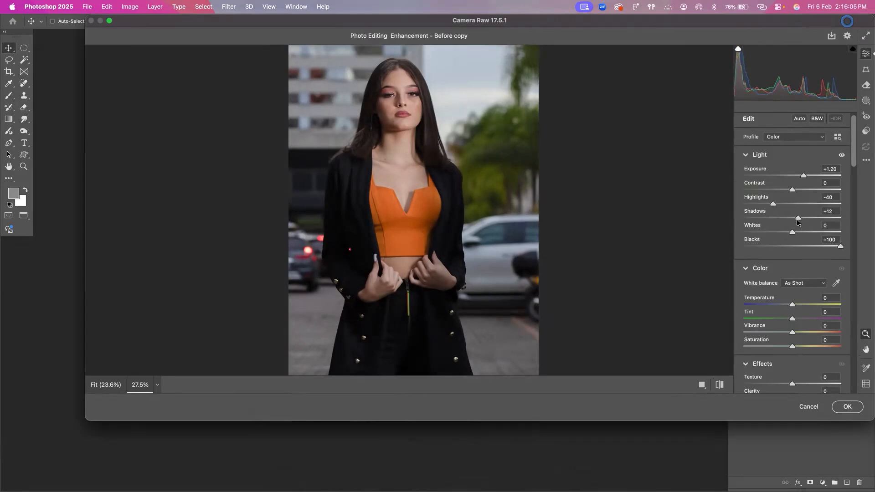
pyautogui.moveTo(803, 177); pyautogui.dragTo(781, 191)
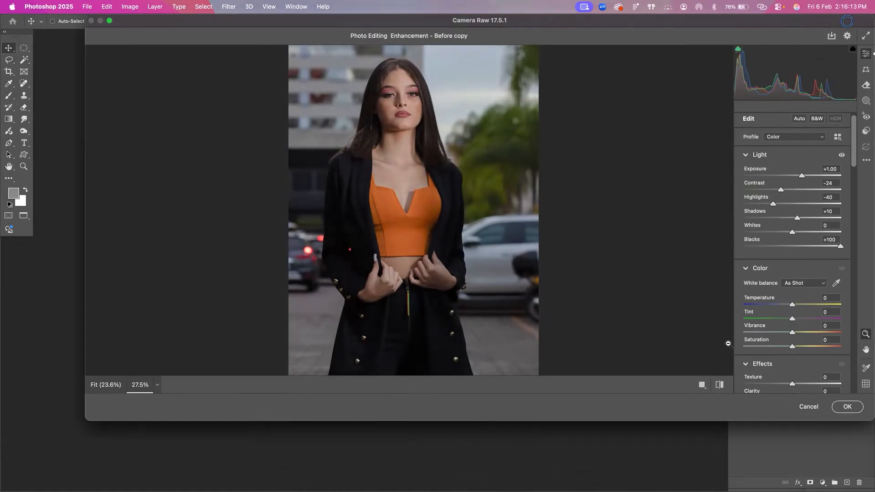
# Step: Compare the original and edited photo side by side, examining the woman's face and hair up close
pyautogui.click(720, 385)
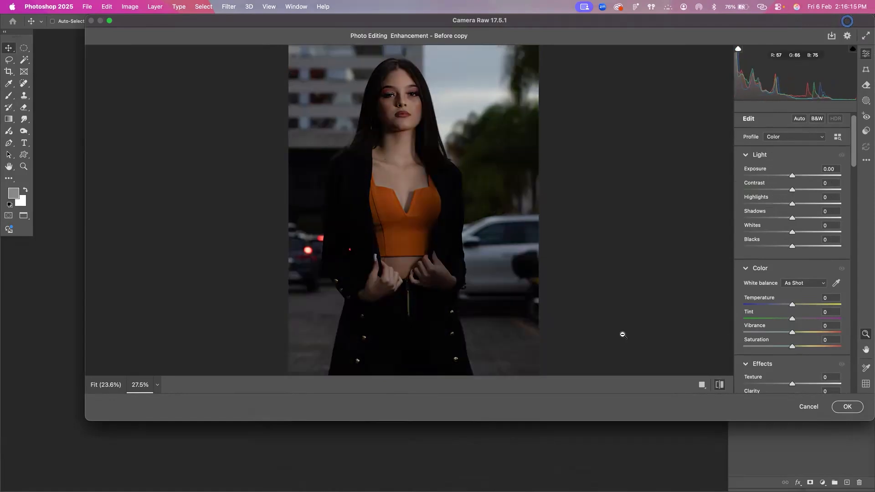
pyautogui.click(723, 385)
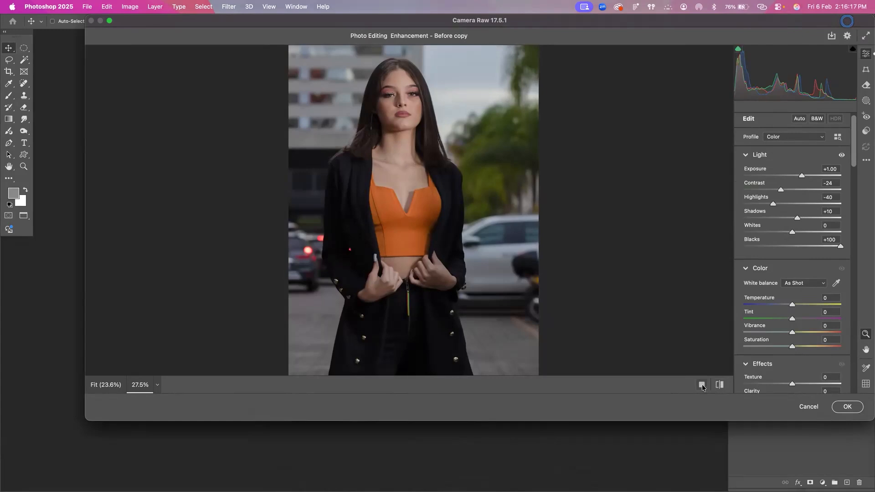
pyautogui.click(718, 385)
pyautogui.moveTo(599, 102); pyautogui.dragTo(660, 230)
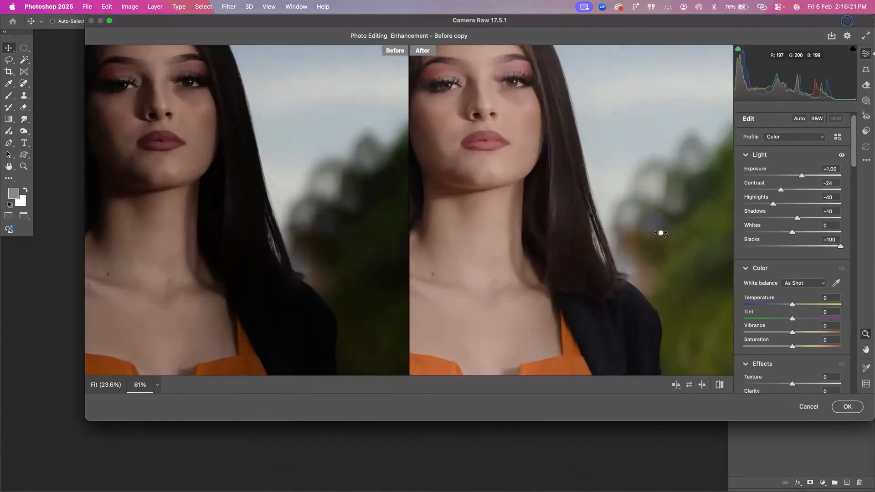
pyautogui.press('h')
pyautogui.moveTo(459, 143); pyautogui.dragTo(565, 240)
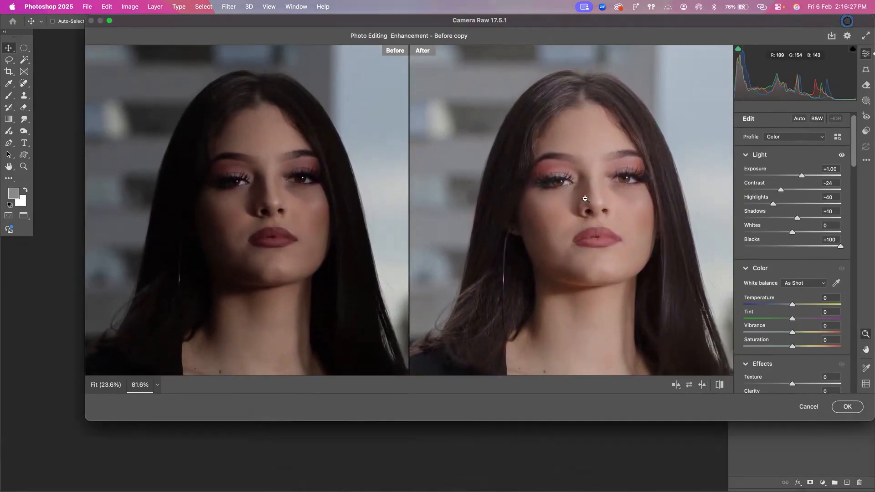
# Step: Set Exposure to +0.55 and Shadows to +55 while checking the face and dark clothing, and apply the Camera Raw filter
pyautogui.moveTo(799, 176); pyautogui.dragTo(797, 176)
pyautogui.press('space')
pyautogui.moveTo(589, 265); pyautogui.dragTo(581, 129)
pyautogui.moveTo(580, 314)
pyautogui.mouseDown()
pyautogui.moveTo(582, 172)
pyautogui.moveTo(594, 139)
pyautogui.mouseUp()
pyautogui.moveTo(594, 345); pyautogui.dragTo(638, 74)
pyautogui.moveTo(638, 164); pyautogui.dragTo(543, 244)
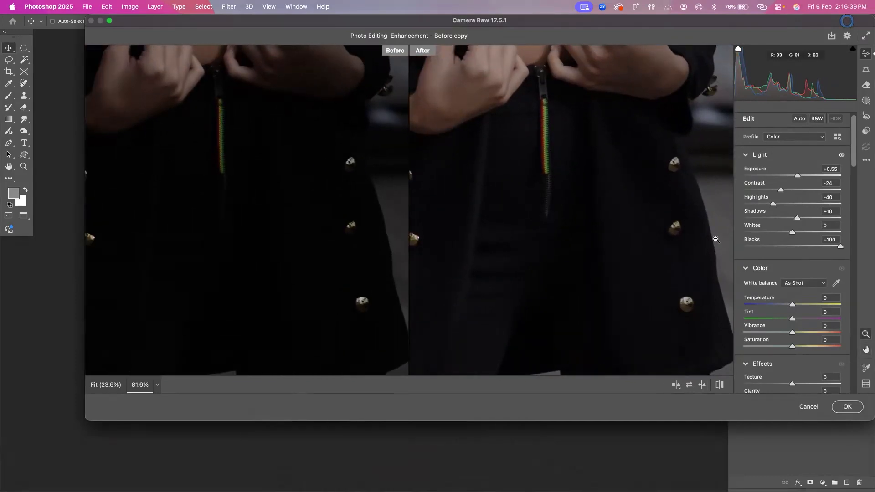
pyautogui.moveTo(797, 220); pyautogui.dragTo(819, 219)
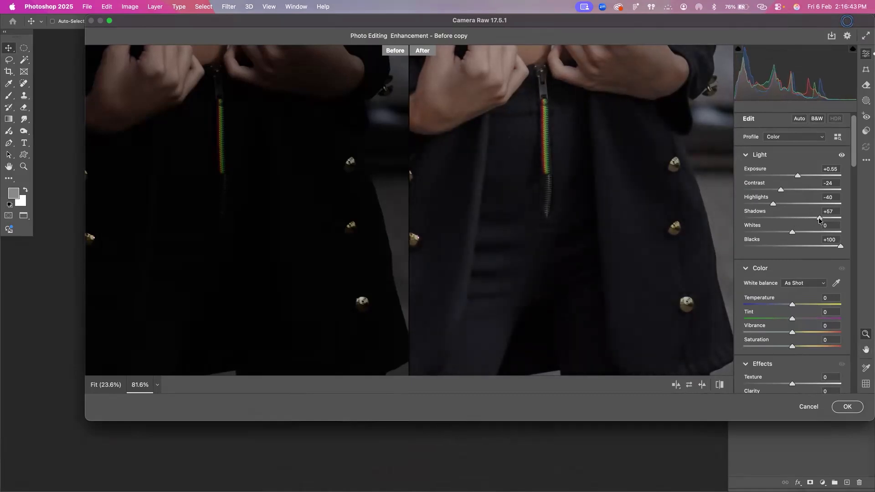
pyautogui.scroll(20, 520, 148)
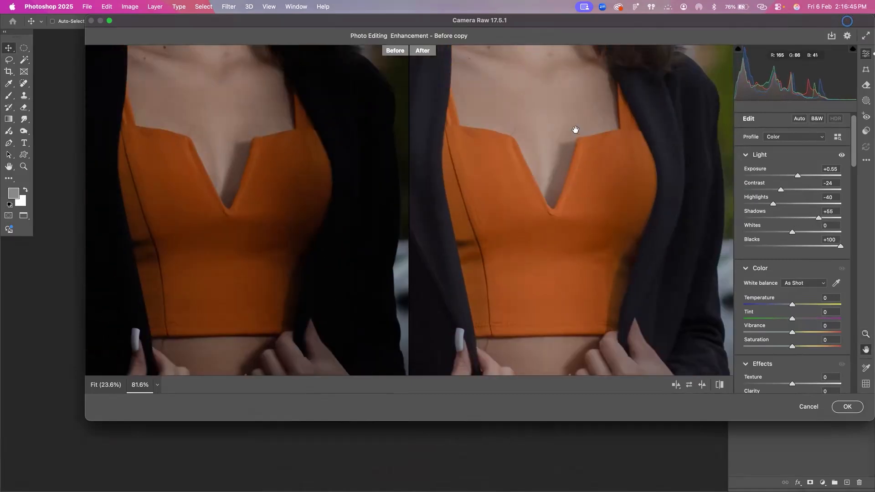
pyautogui.scroll(10, 553, 70)
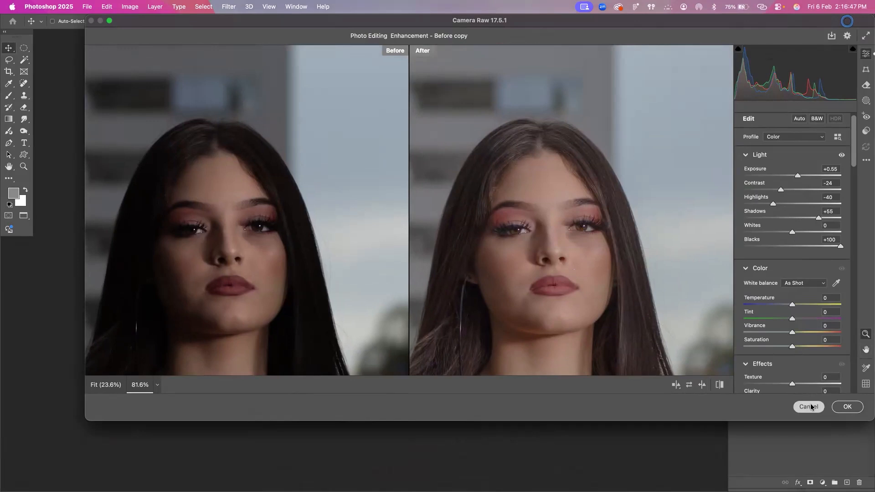
pyautogui.click(842, 408)
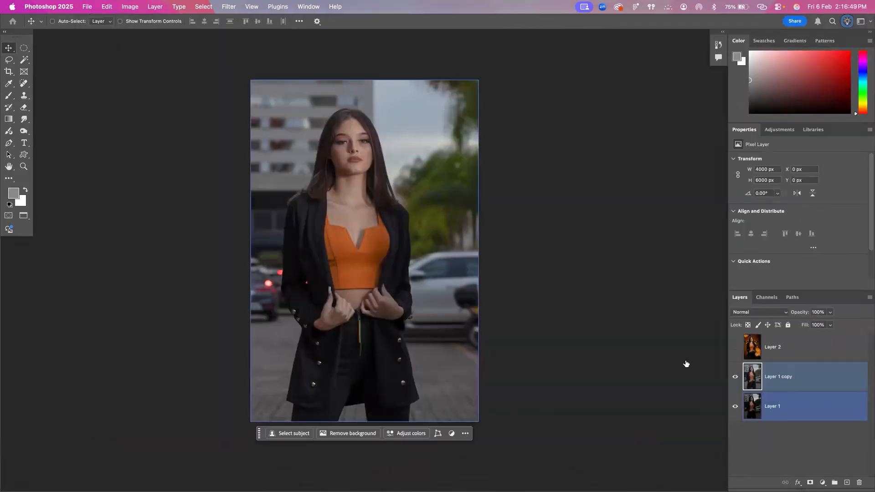
# Step: Toggle the visibility of Layer 1 copy to compare the brightened photo with the original beneath it
pyautogui.click(735, 377)
pyautogui.click(734, 376)
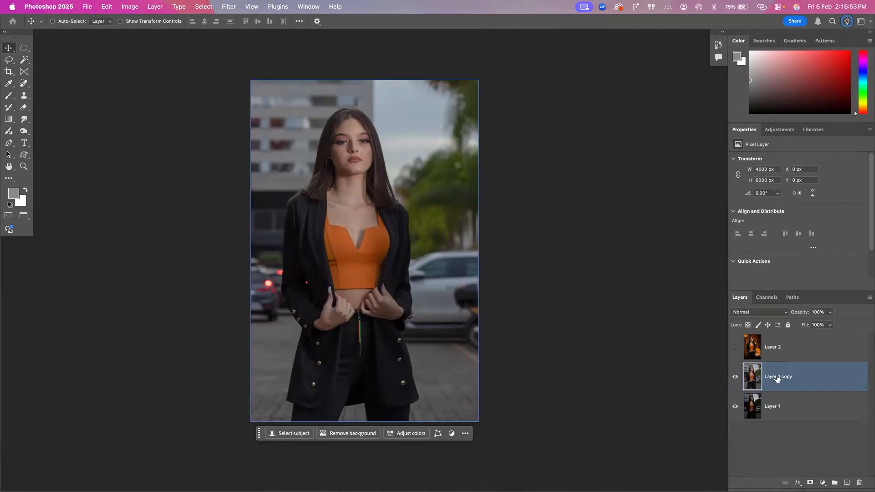
pyautogui.click(735, 377)
pyautogui.click(734, 376)
pyautogui.click(734, 377)
# Step: Duplicate Layer 1 copy and remove the background from the duplicate
pyautogui.press('super+j')
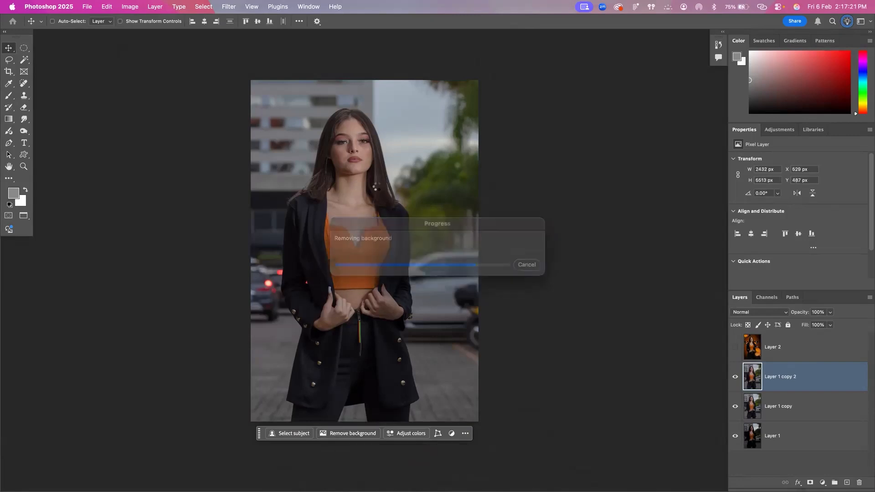
# Step: Add a new layer directly above Layer 1 copy, beneath the cut-out woman, and fill it with the grey foreground color
pyautogui.click(794, 406)
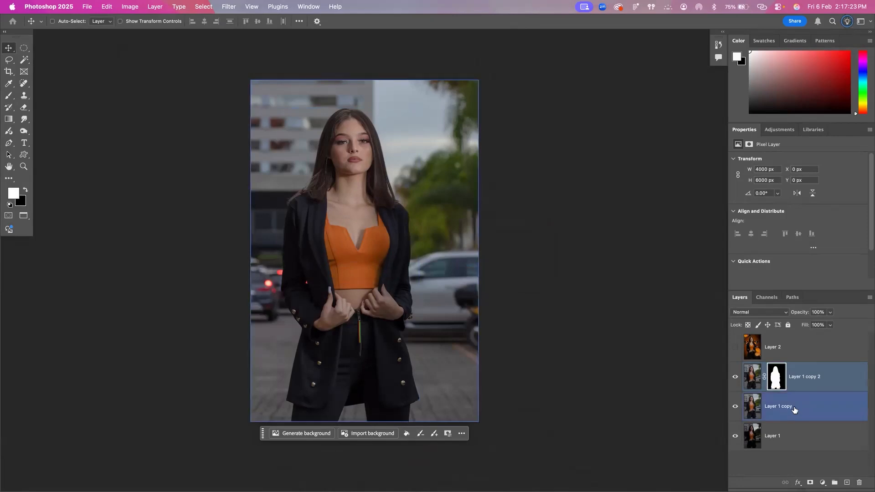
pyautogui.keyDown('shift'); pyautogui.click(800, 435); pyautogui.keyUp('shift')
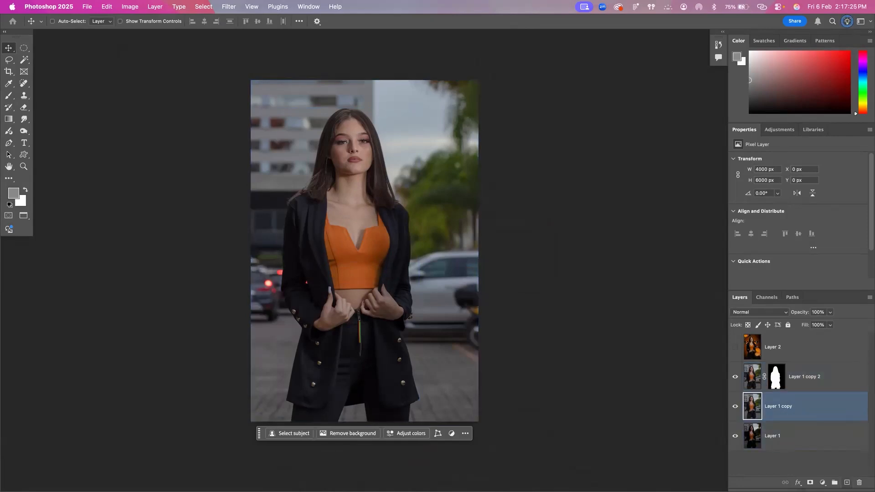
pyautogui.click(846, 482)
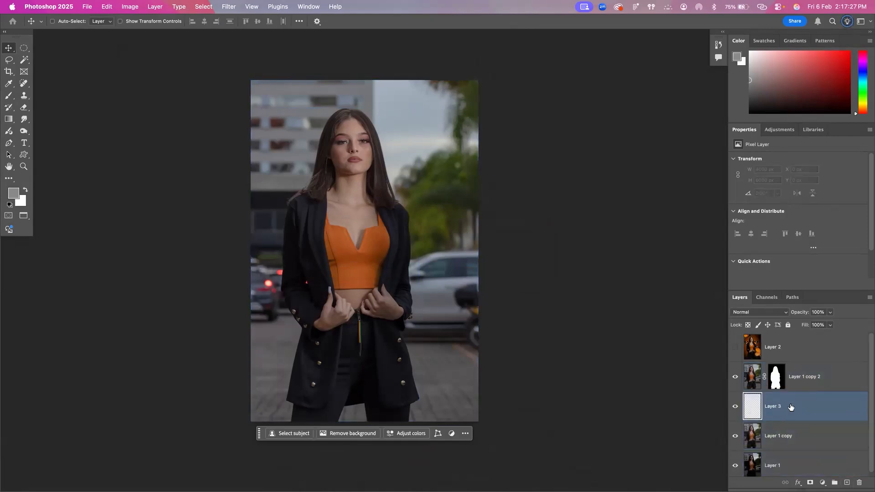
pyautogui.hotkey('alt', 'BackSpace')
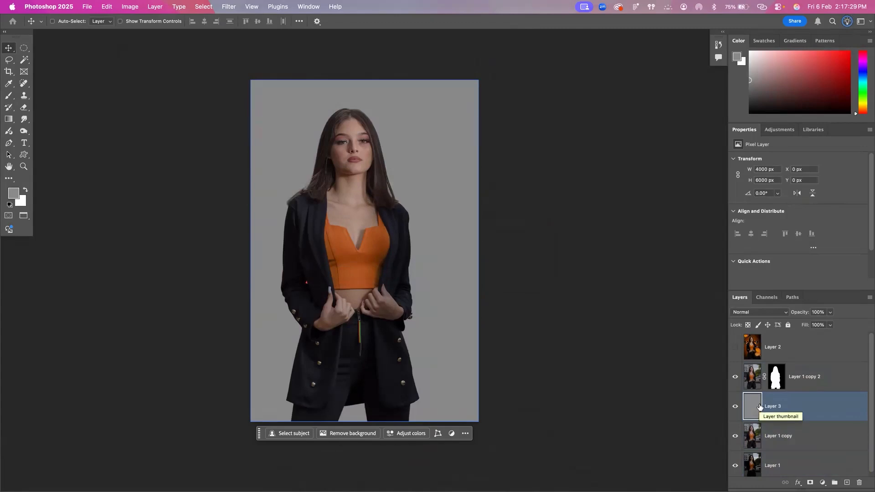
# Step: With the grey layer active, set the foreground color to burnt orange b2592a, sampled from the woman's top
pyautogui.keyDown('shift'); pyautogui.click(802, 378); pyautogui.keyUp('shift')
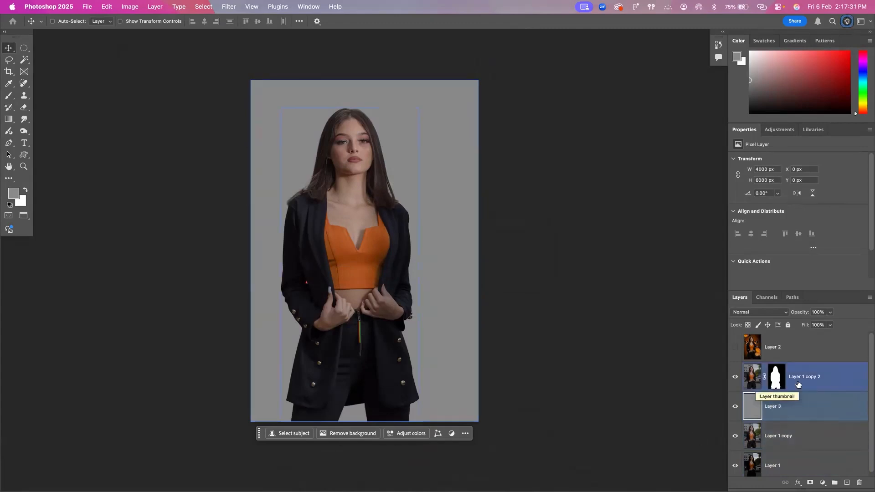
pyautogui.click(801, 406)
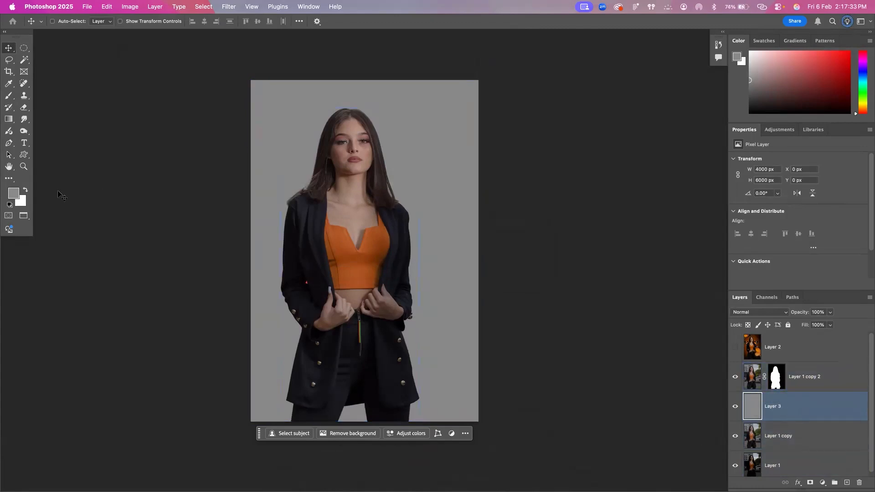
pyautogui.click(11, 195)
pyautogui.click(375, 277)
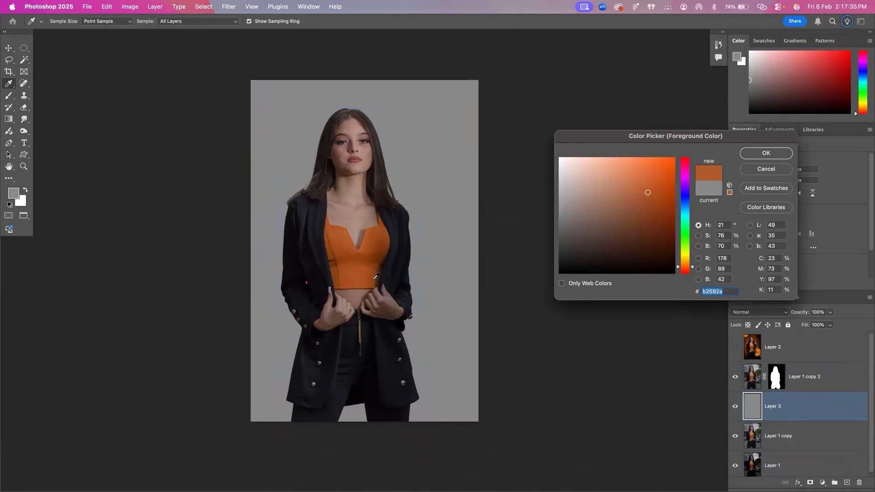
pyautogui.click(760, 157)
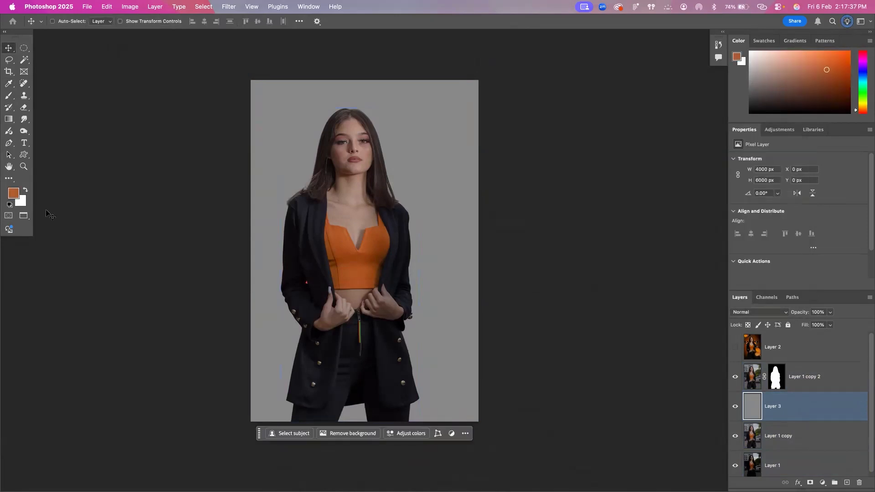
# Step: Set the background color to a vivid orange, sampled from the woman's top and made fully bright and saturated
pyautogui.click(24, 205)
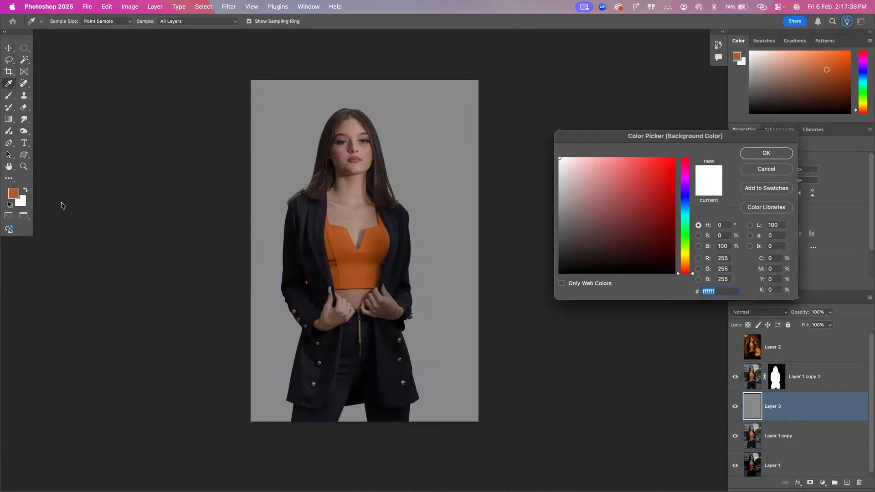
pyautogui.click(367, 235)
pyautogui.moveTo(662, 169); pyautogui.dragTo(778, 126)
pyautogui.click(783, 153)
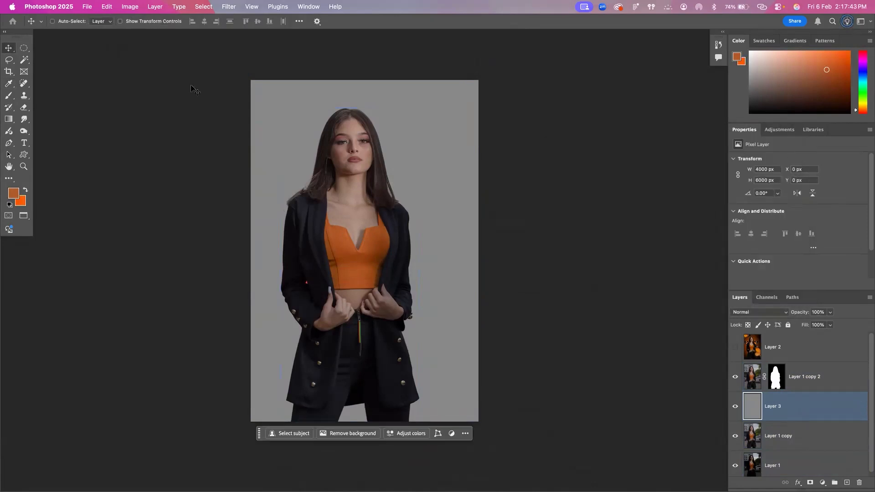
# Step: Create a radial orange-to-black gradient behind the woman, centred on her chest, at about 107° and 161% scale
pyautogui.click(8, 120)
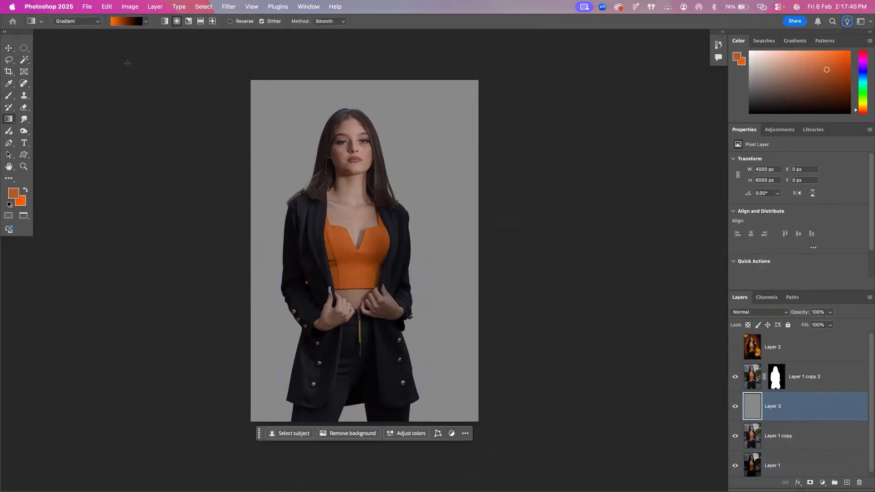
pyautogui.moveTo(355, 211); pyautogui.dragTo(249, 18)
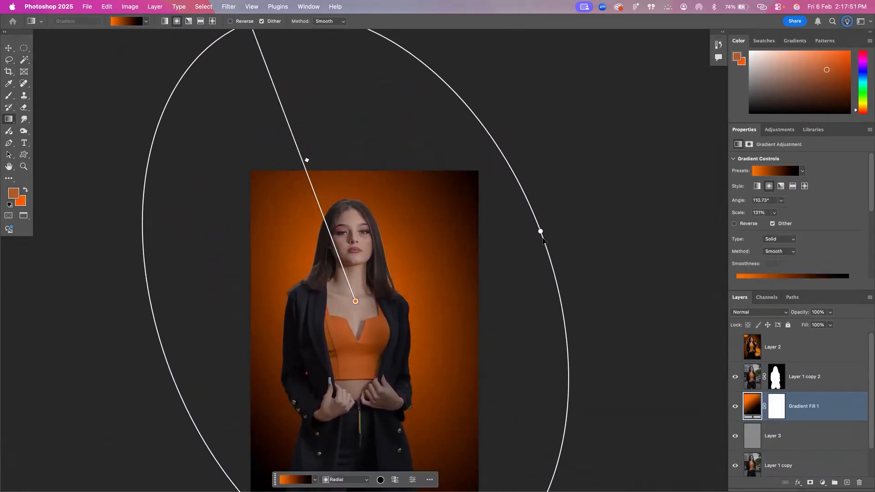
pyautogui.moveTo(541, 231); pyautogui.dragTo(587, 231)
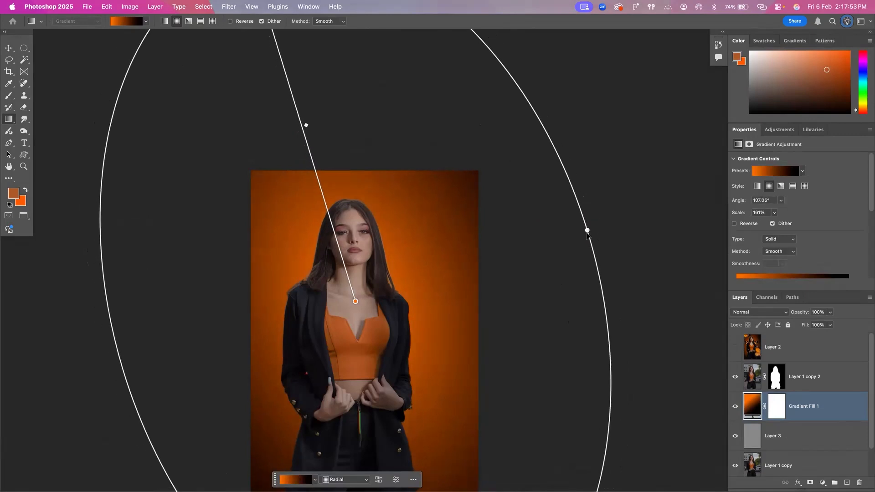
pyautogui.scroll(-2, 391, 290)
pyautogui.scroll(-2, 393, 291)
pyautogui.press('super+minus')
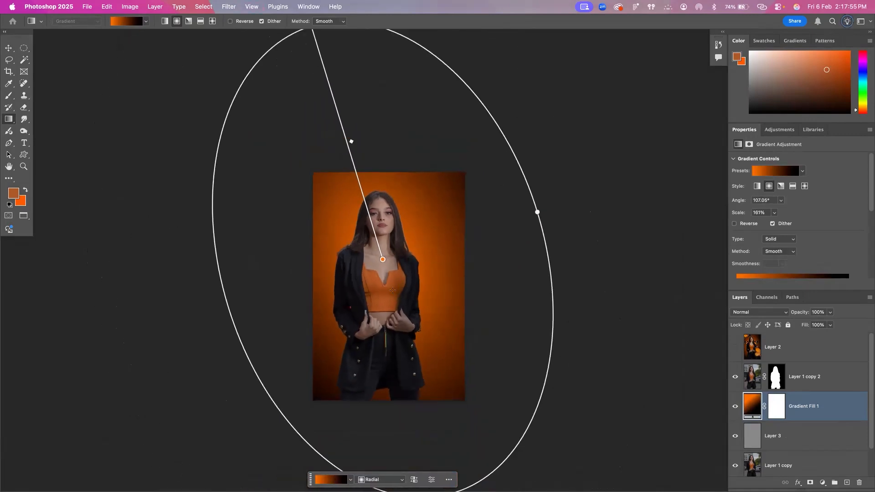
# Step: Tighten the radial gradient behind the woman to about 101° and 134% scale, and finish editing it
pyautogui.moveTo(350, 142)
pyautogui.mouseDown()
pyautogui.moveTo(359, 171)
pyautogui.moveTo(343, 123)
pyautogui.moveTo(347, 154)
pyautogui.moveTo(350, 139)
pyautogui.mouseUp()
pyautogui.moveTo(279, 43); pyautogui.dragTo(342, 59)
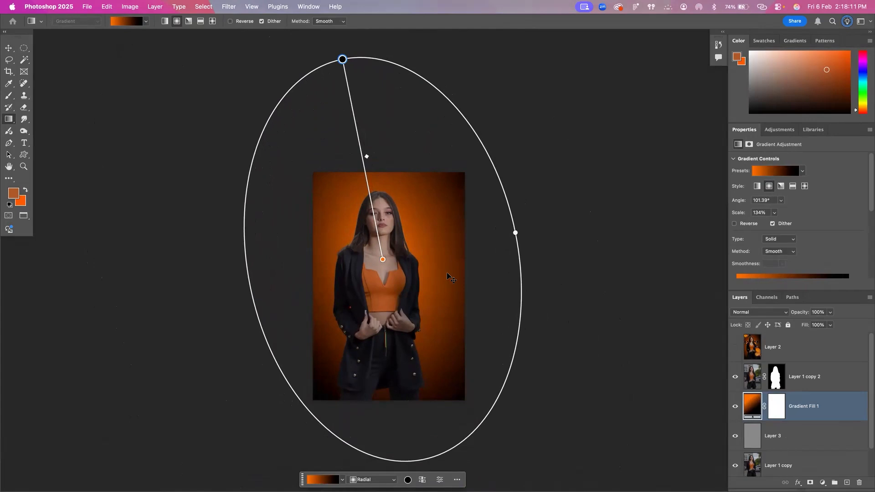
pyautogui.press('super+equal')
pyautogui.scroll(-3, 444, 272)
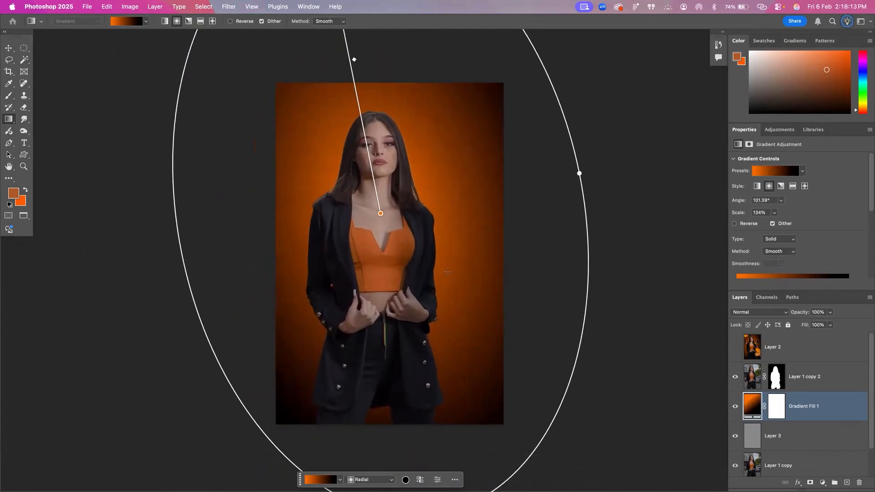
pyautogui.press('v')
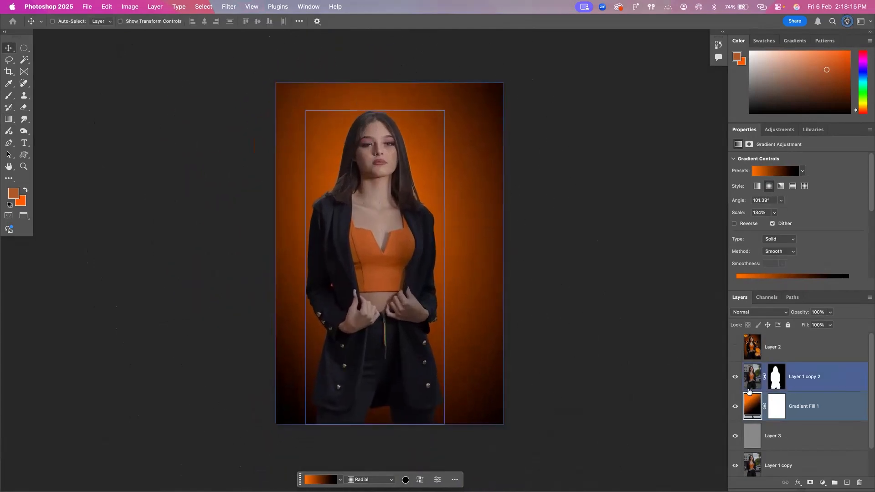
# Step: Add an empty layer above the masked woman layer, Layer 1 copy 2, and merge the two into one cut-out layer
pyautogui.scroll(-1, 801, 378)
pyautogui.click(817, 374)
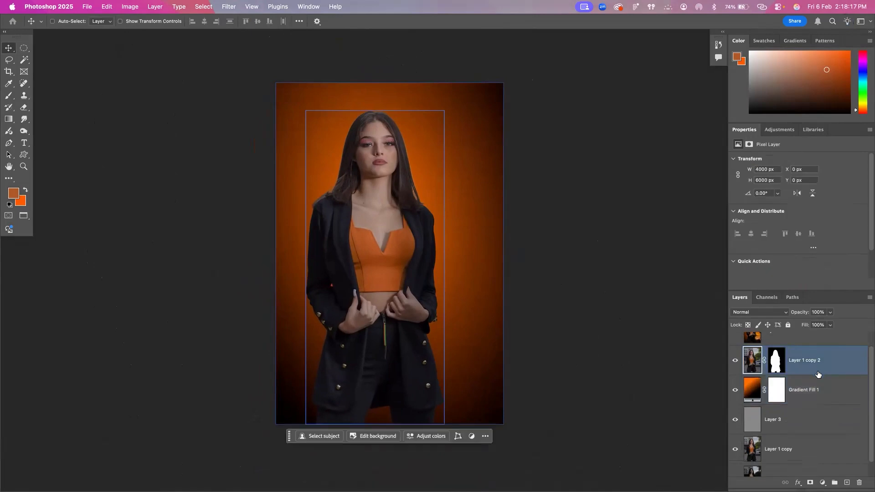
pyautogui.scroll(1, 817, 374)
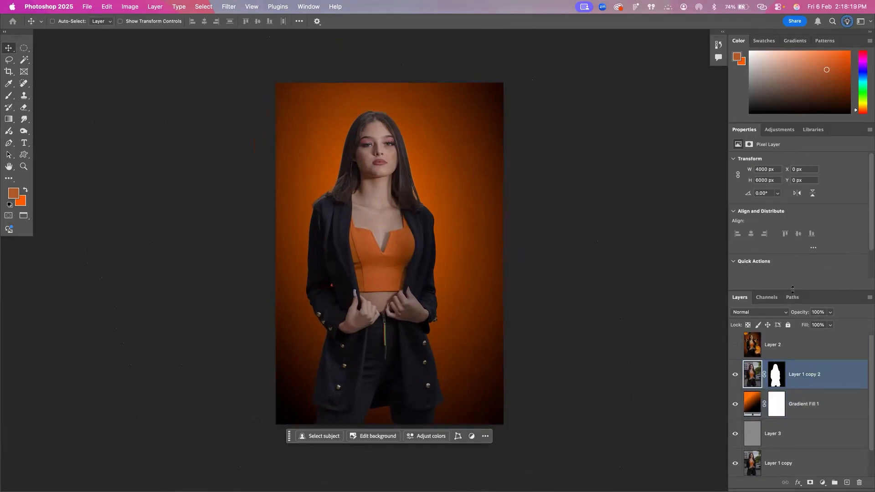
pyautogui.moveTo(792, 289); pyautogui.dragTo(789, 172)
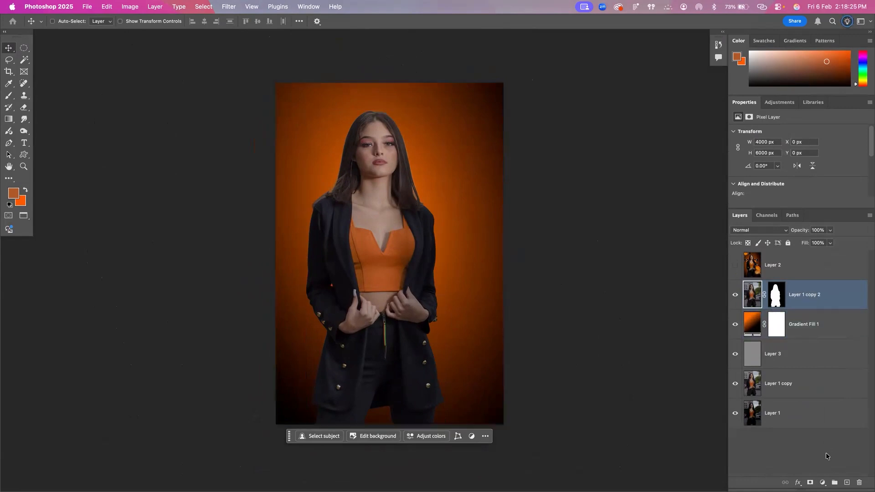
pyautogui.click(846, 482)
pyautogui.keyDown('shift'); pyautogui.click(815, 330); pyautogui.keyUp('shift')
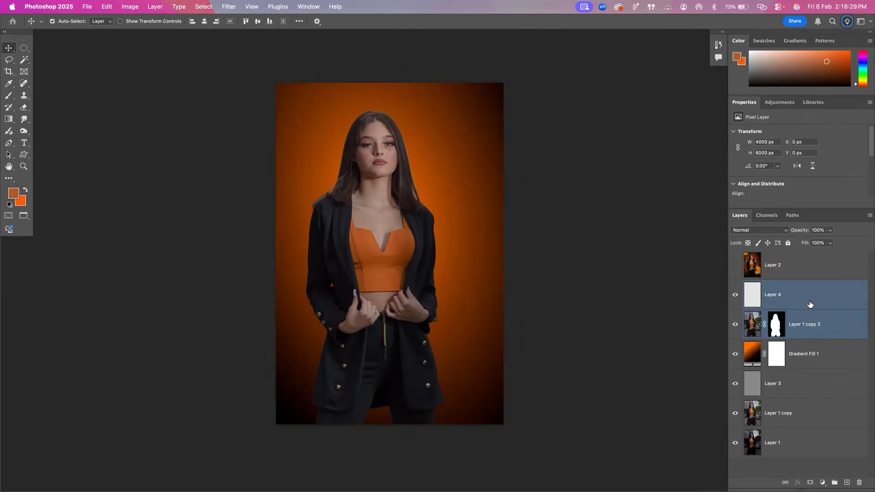
pyautogui.press('super+e')
pyautogui.click(735, 296)
pyautogui.click(735, 296)
pyautogui.click(735, 296)
pyautogui.click(735, 296)
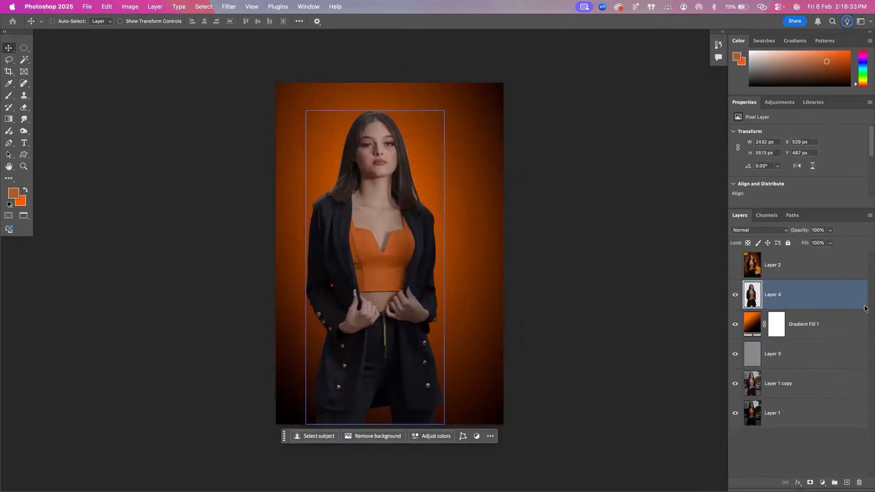
# Step: Duplicate the merged woman layer and set the copy's blend mode to Soft Light
pyautogui.press('super+j')
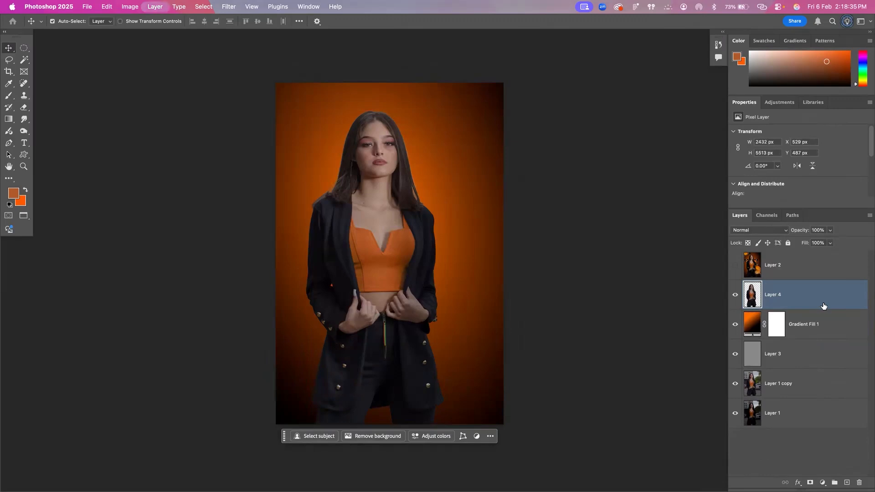
pyautogui.click(758, 230)
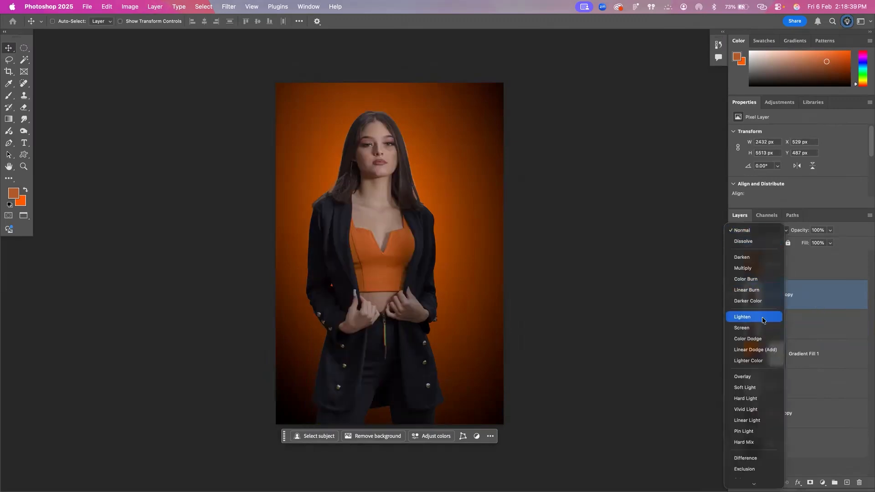
pyautogui.click(758, 388)
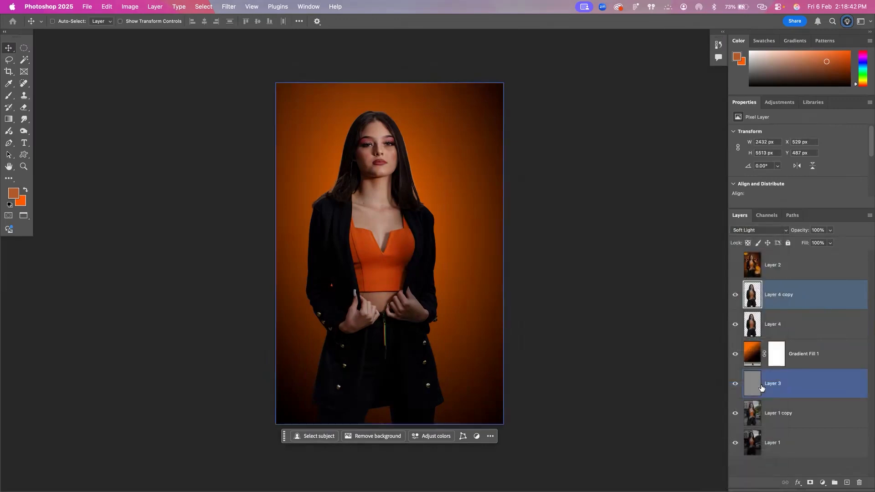
# Step: Compare the portrait with and without the Soft Light copy of the woman
pyautogui.click(734, 297)
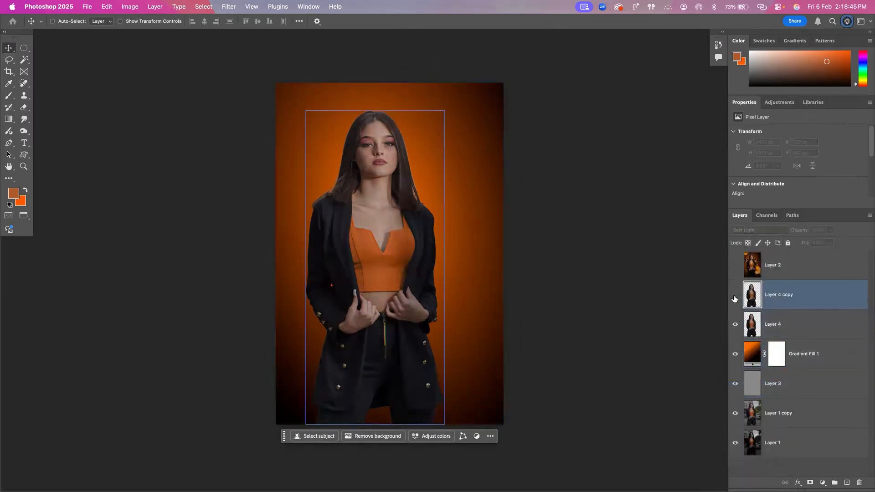
pyautogui.click(734, 298)
pyautogui.click(734, 298)
pyautogui.click(734, 299)
pyautogui.click(734, 298)
pyautogui.click(735, 298)
pyautogui.click(734, 298)
pyautogui.click(734, 298)
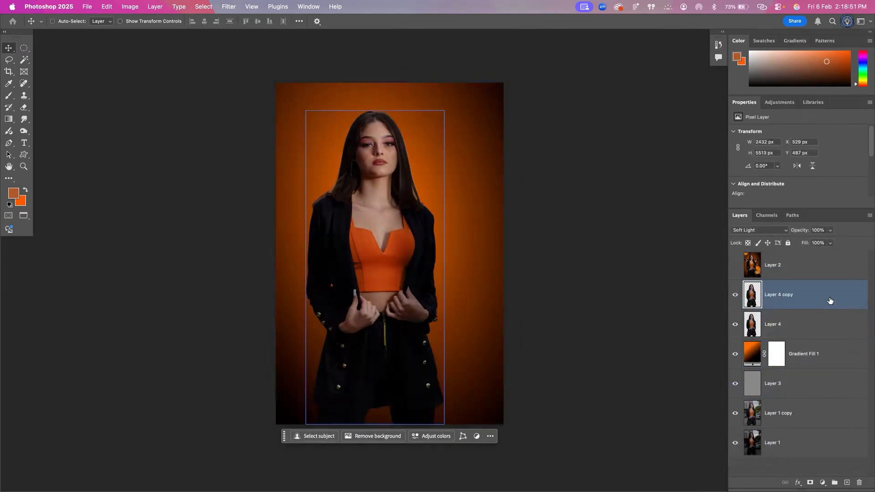
# Step: Set the Soft Light copy's opacity to 45% and merge it with the woman layer beneath it
pyautogui.click(830, 230)
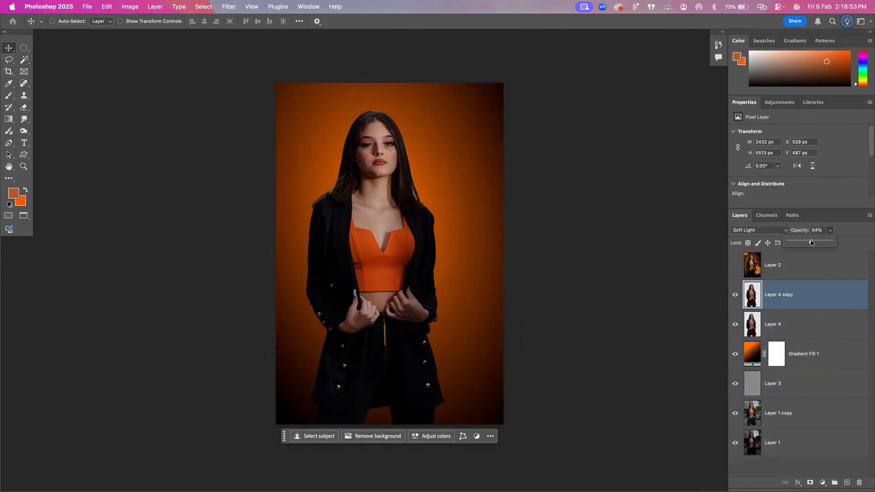
pyautogui.click(736, 296)
pyautogui.click(736, 296)
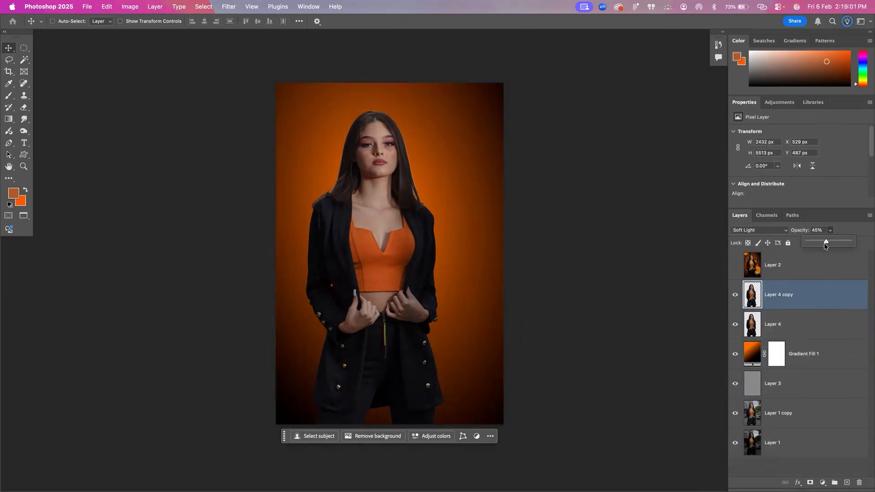
pyautogui.keyDown('shift'); pyautogui.click(797, 318); pyautogui.keyUp('shift')
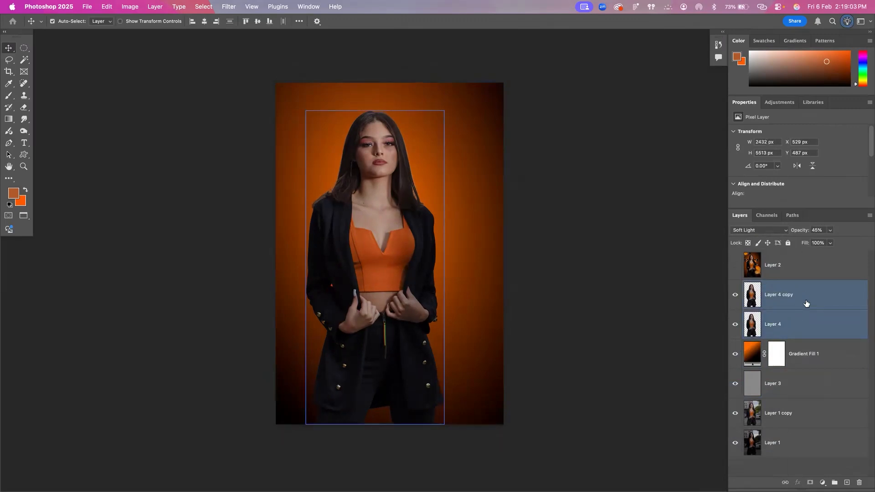
pyautogui.press('super+e')
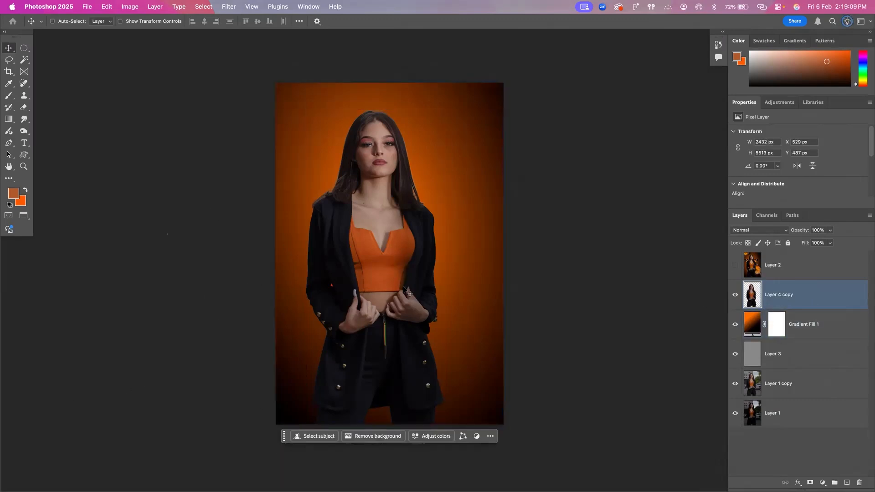
# Step: Compare the current composite with the hidden butterfly-wing reference in Layer 2
pyautogui.click(735, 267)
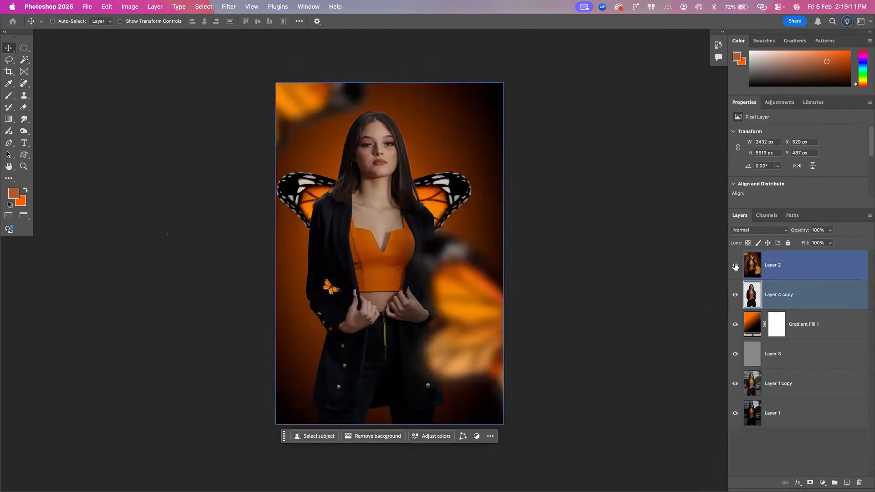
pyautogui.click(735, 266)
pyautogui.click(735, 267)
pyautogui.click(735, 267)
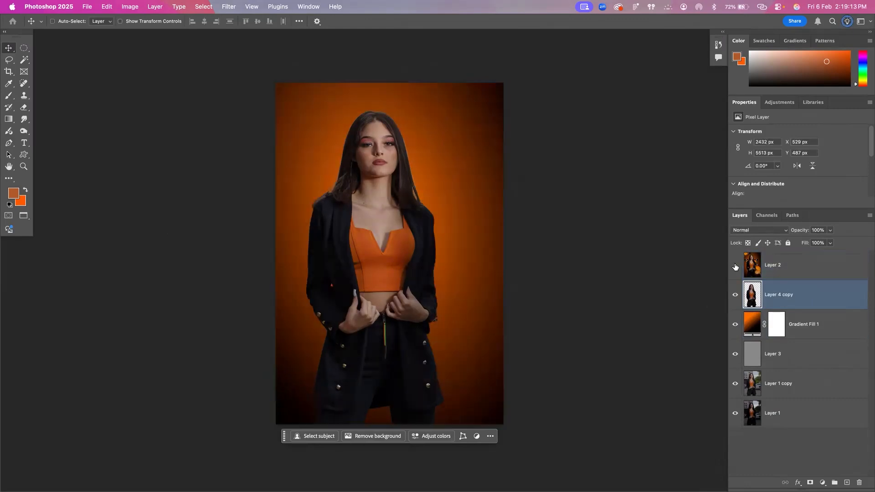
# Step: Switch to Chrome, open the full-size orange monarch butterfly picture from the "batterfly" image results, and copy it
pyautogui.press('super+Tab')
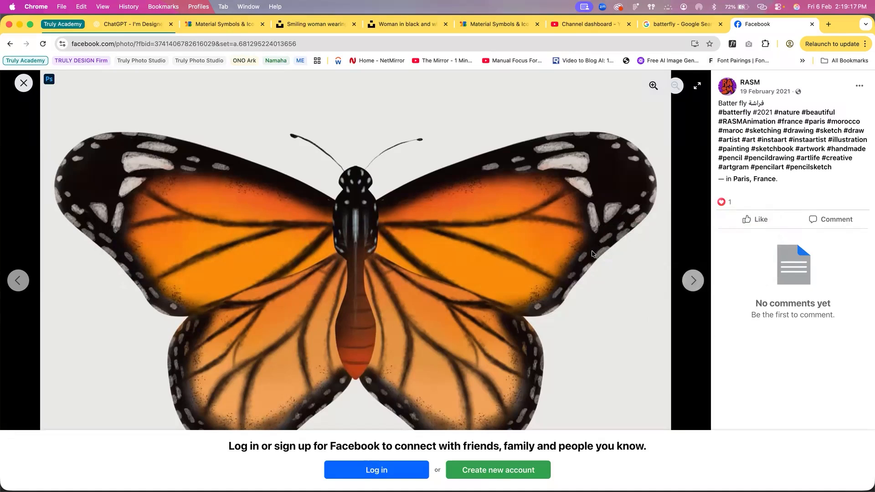
pyautogui.click(23, 83)
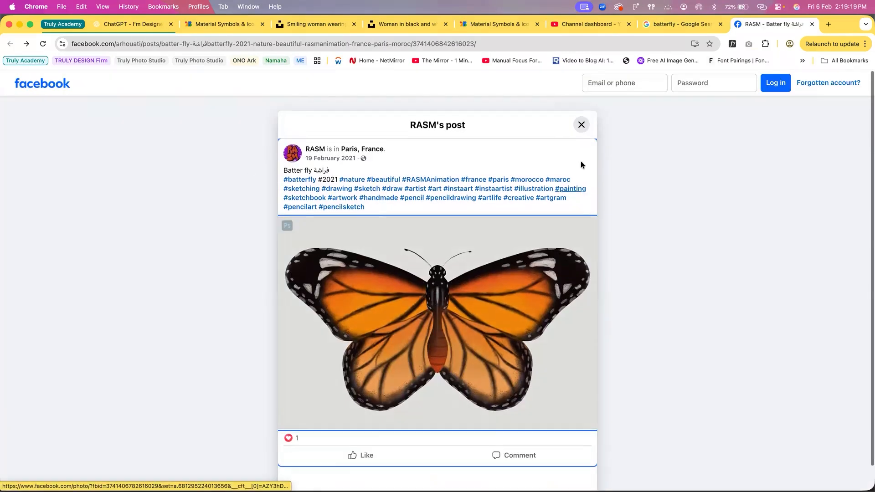
pyautogui.click(695, 24)
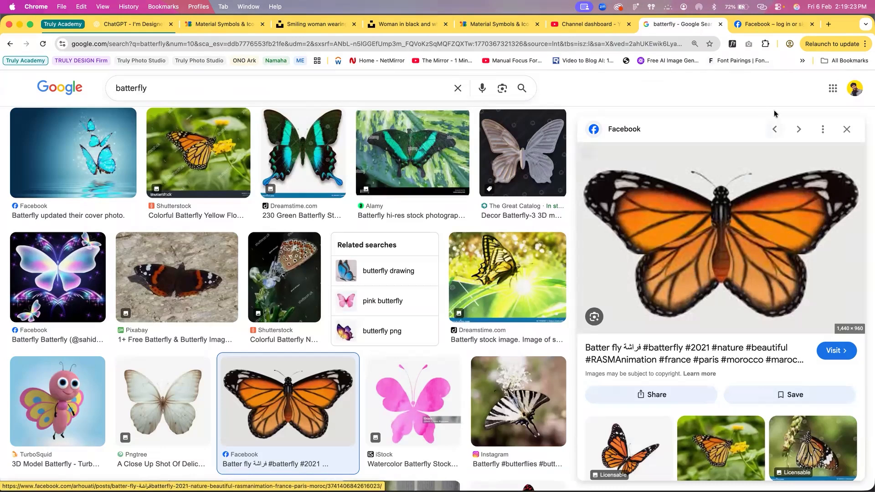
pyautogui.click(754, 27)
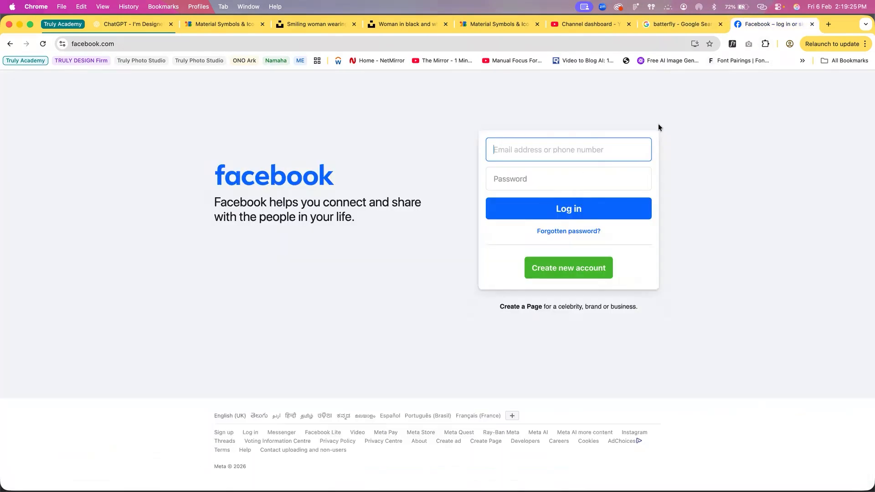
pyautogui.click(697, 26)
pyautogui.click(746, 253)
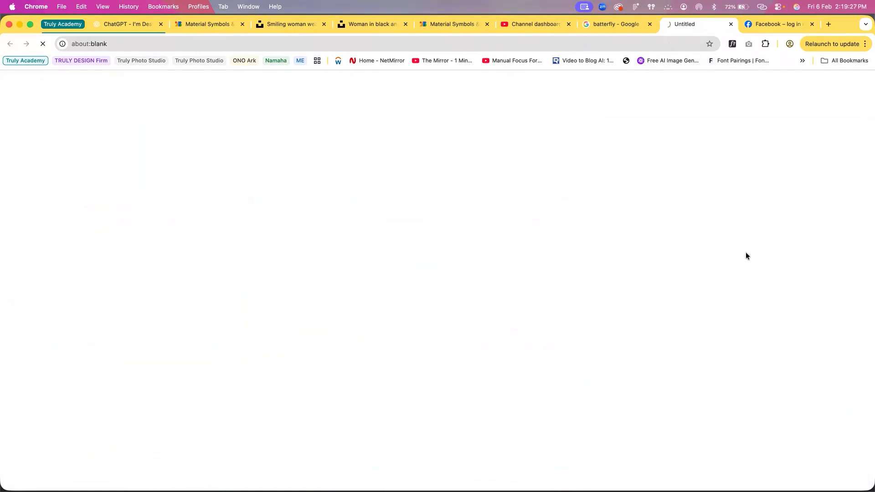
pyautogui.click(449, 281)
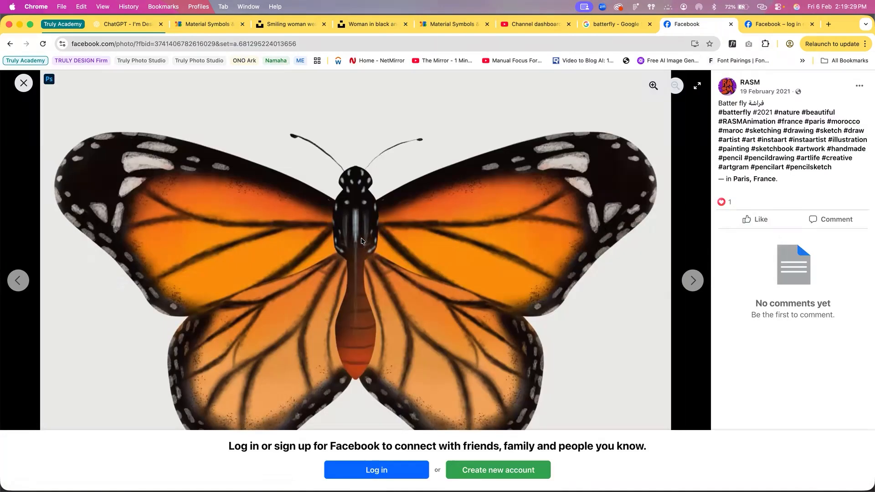
pyautogui.rightClick(362, 238)
pyautogui.click(380, 263)
# Step: Switch back to Photoshop, paste the butterfly above the woman and scale it to about 273%, nearly the canvas width
pyautogui.press('super+Tab')
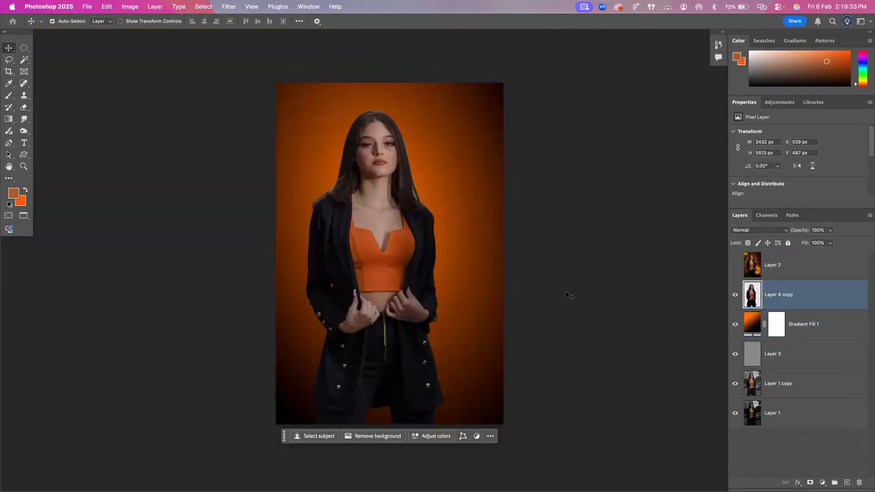
pyautogui.press('super+v')
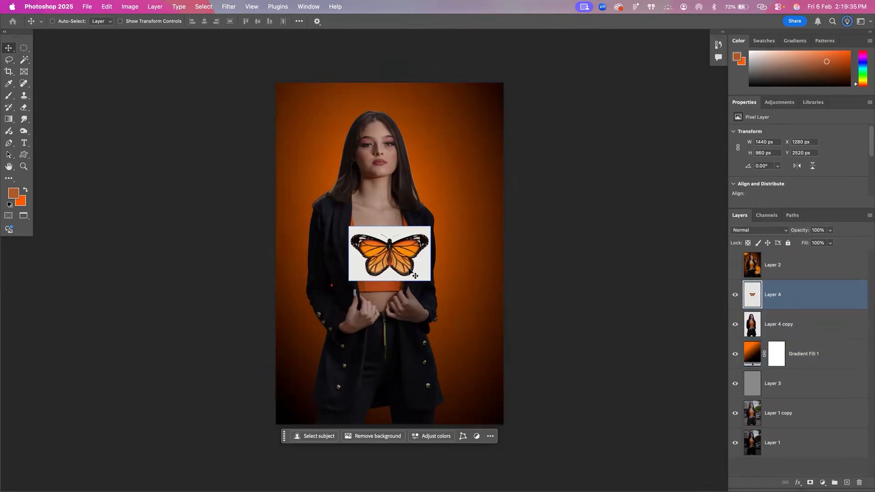
pyautogui.press('super+t')
pyautogui.moveTo(429, 227); pyautogui.dragTo(503, 184)
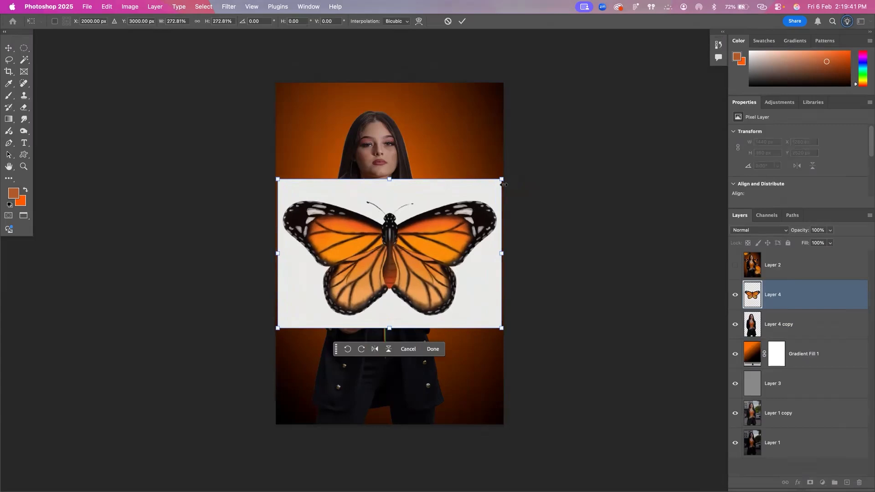
pyautogui.press('Return')
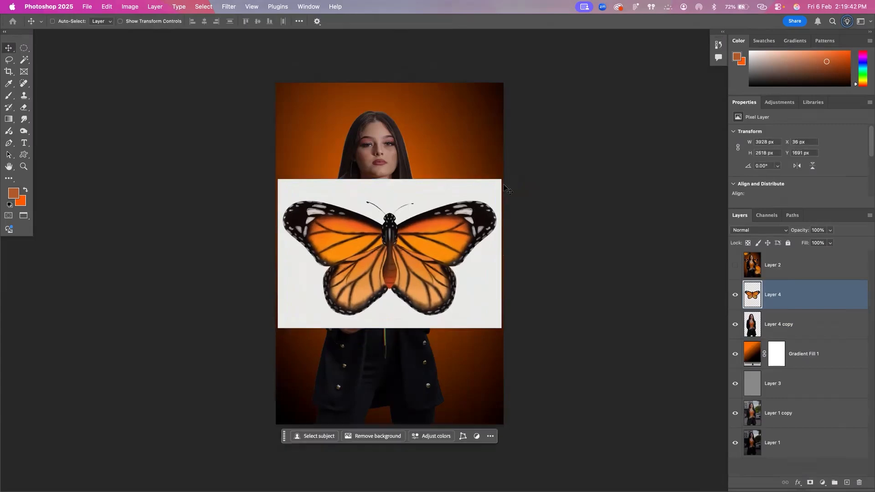
# Step: Remove the butterfly's background and place its layer beneath Layer 4 copy, positioned as wings behind the woman's shoulders
pyautogui.click(375, 435)
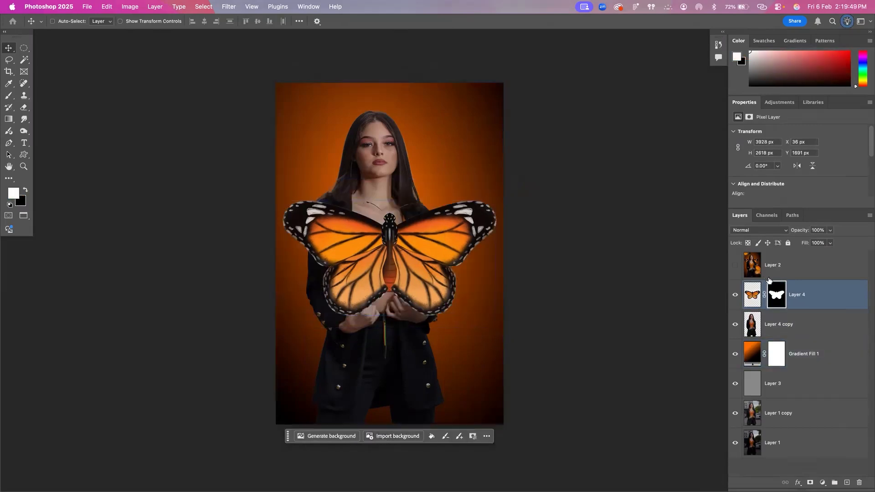
pyautogui.moveTo(808, 293); pyautogui.dragTo(802, 337)
pyautogui.moveTo(465, 255); pyautogui.dragTo(449, 224)
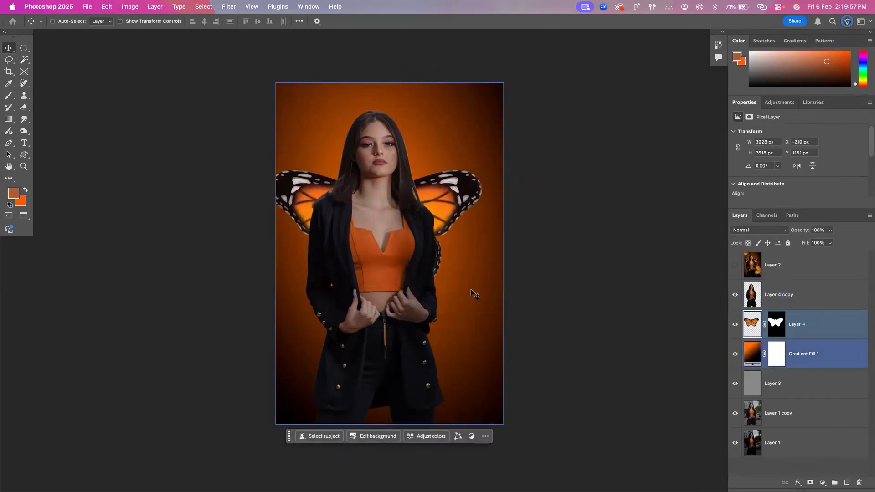
pyautogui.press('c')
pyautogui.press('Escape')
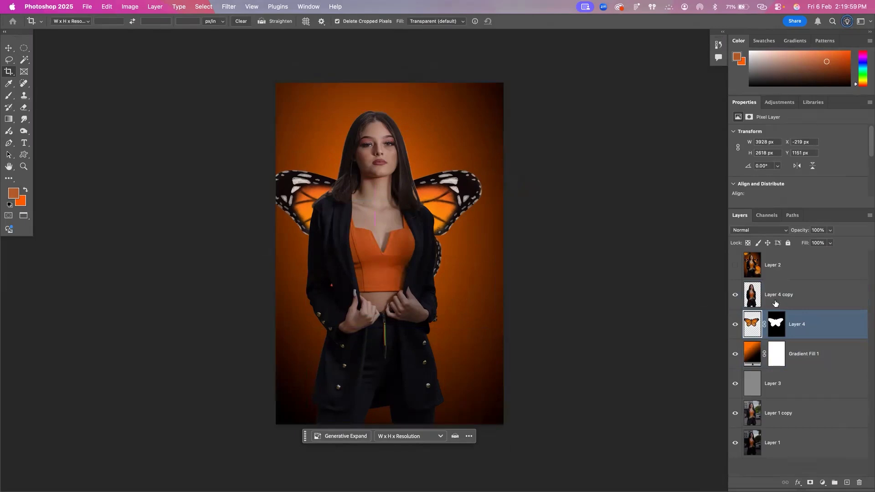
# Step: Select the layers from Layer 4 copy down to Layer 1 copy and shift them about 219 px right to centre the woman
pyautogui.click(807, 300)
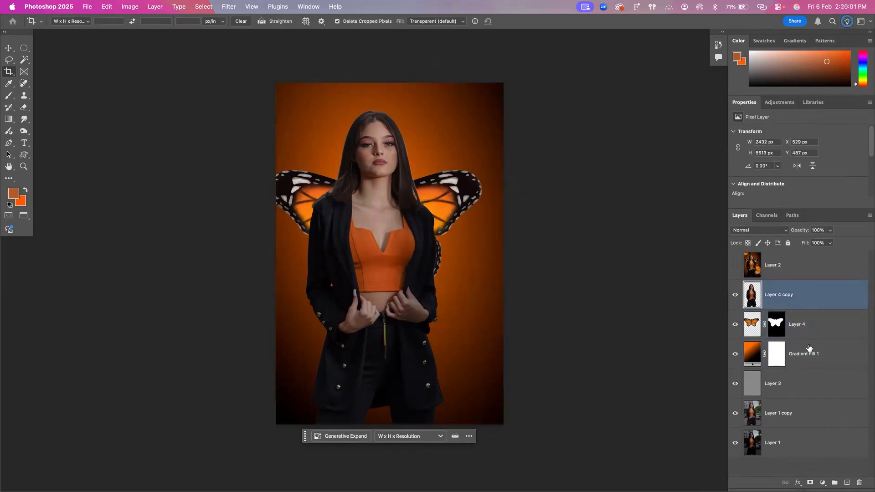
pyautogui.keyDown('shift'); pyautogui.click(810, 324); pyautogui.keyUp('shift')
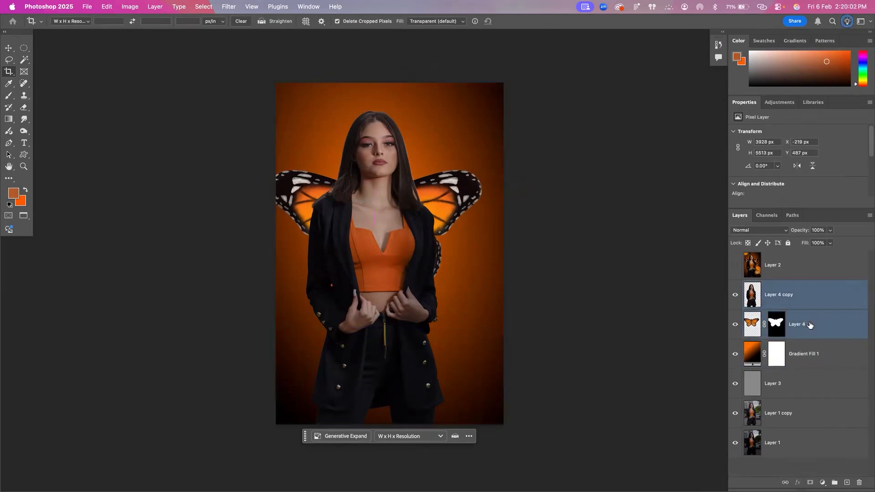
pyautogui.keyDown('shift'); pyautogui.click(809, 391); pyautogui.keyUp('shift')
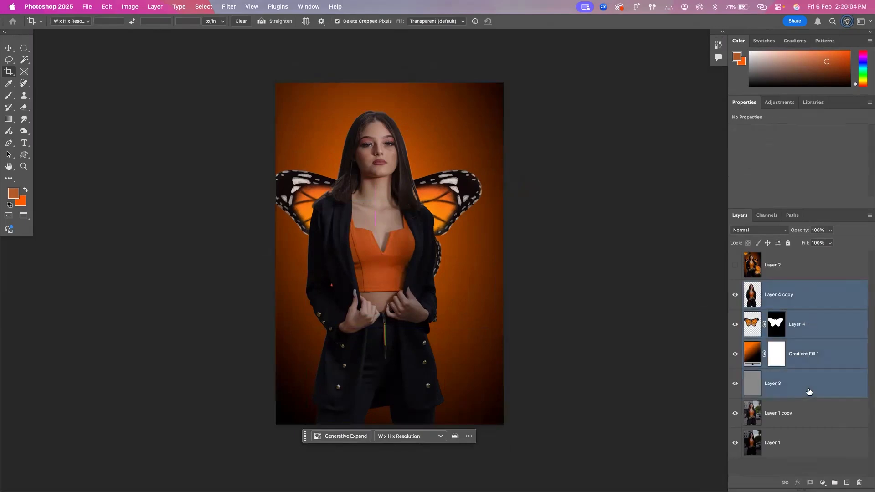
pyautogui.keyDown('shift'); pyautogui.click(808, 420); pyautogui.keyUp('shift')
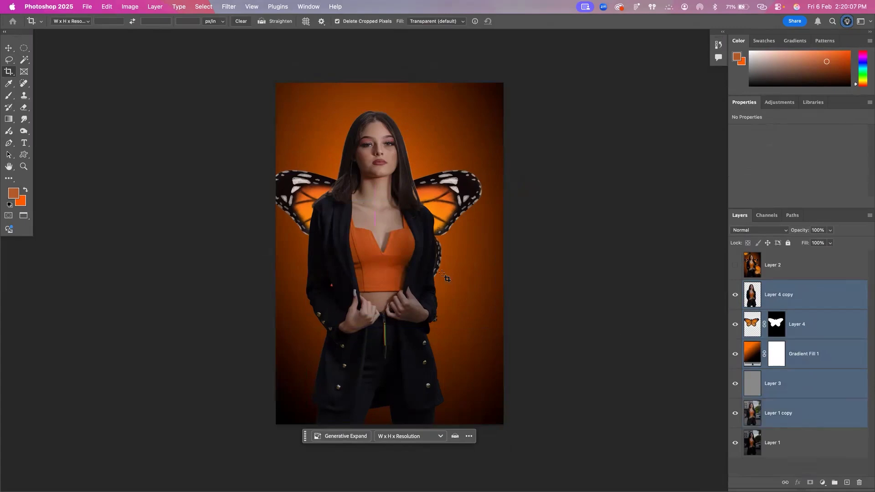
pyautogui.press('v')
pyautogui.moveTo(376, 246); pyautogui.dragTo(389, 244)
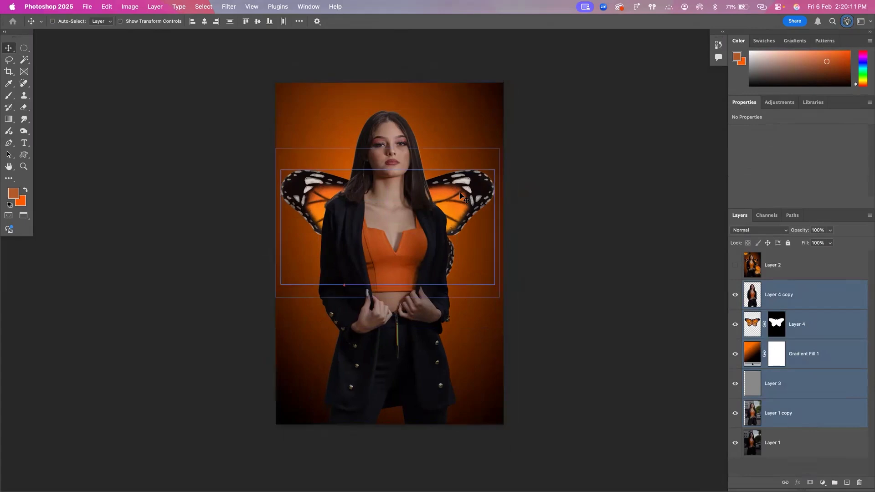
# Step: Select the butterfly in Layer 4 and compare the composite with the hidden reference in Layer 2
pyautogui.click(785, 266)
pyautogui.click(780, 295)
pyautogui.keyDown('shift'); pyautogui.click(780, 322); pyautogui.keyUp('shift')
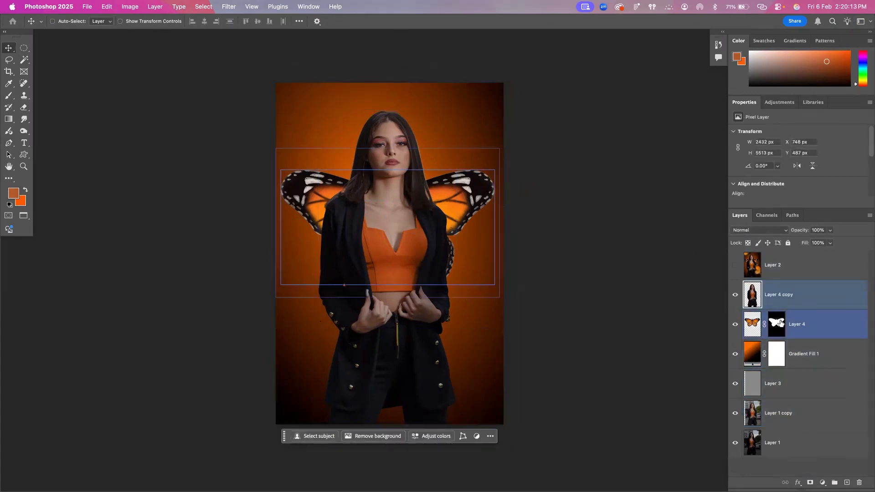
pyautogui.click(803, 328)
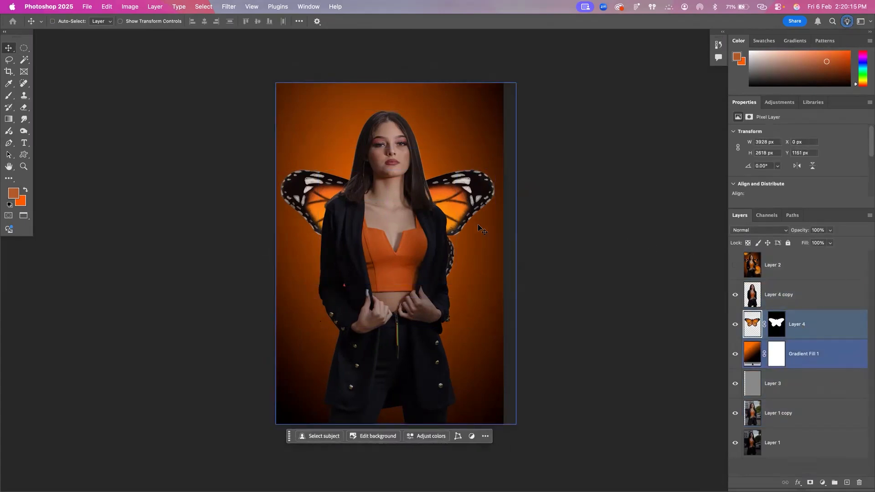
pyautogui.click(733, 266)
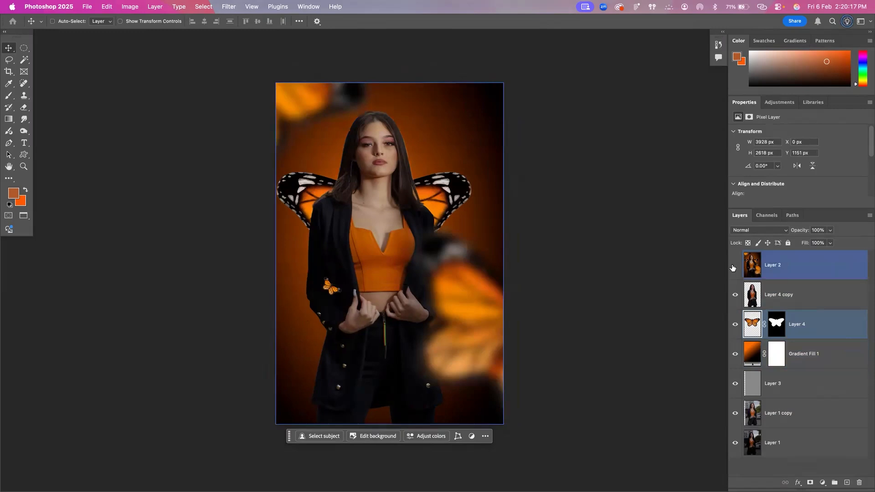
pyautogui.click(733, 267)
pyautogui.rightClick(474, 195)
pyautogui.click(475, 196)
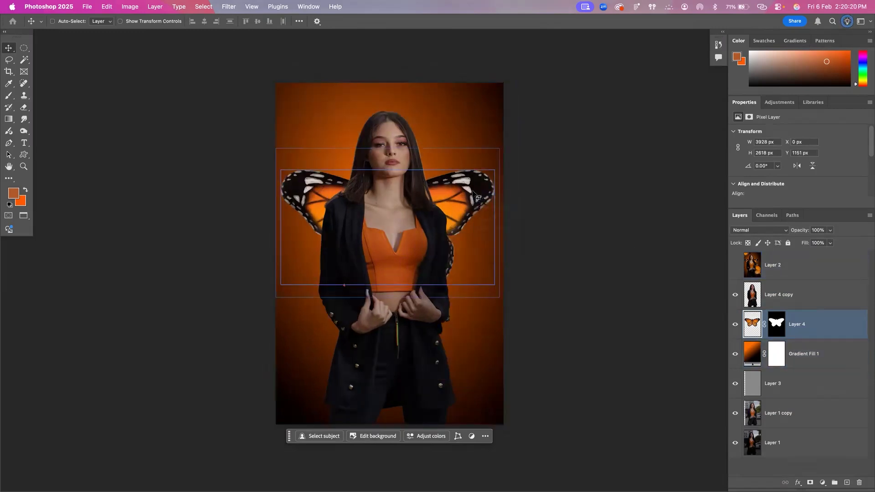
pyautogui.click(734, 268)
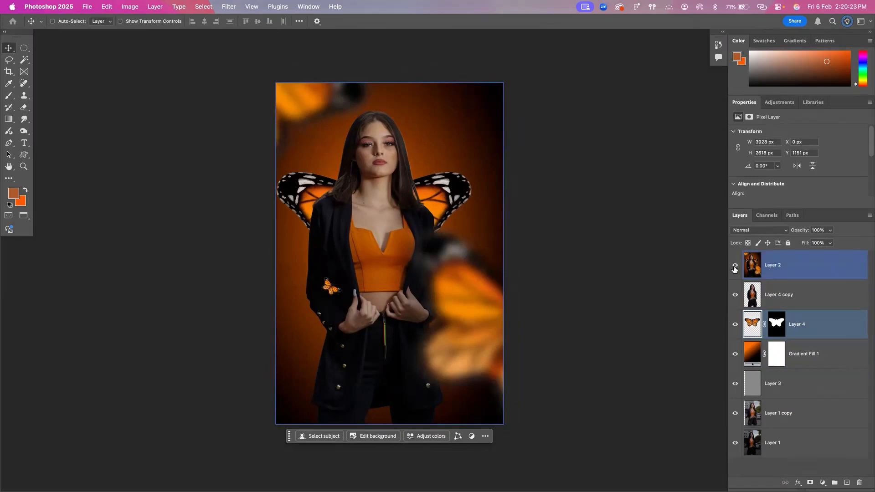
pyautogui.click(734, 267)
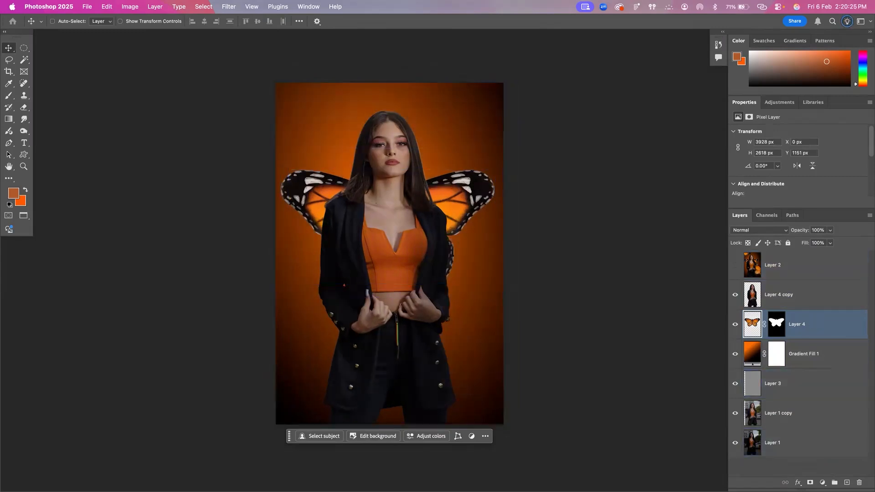
# Step: Duplicate the butterfly Layer 4 under the name "\" and place the copy above Layer 4 copy, in front of the woman
pyautogui.rightClick(815, 330)
pyautogui.click(718, 271)
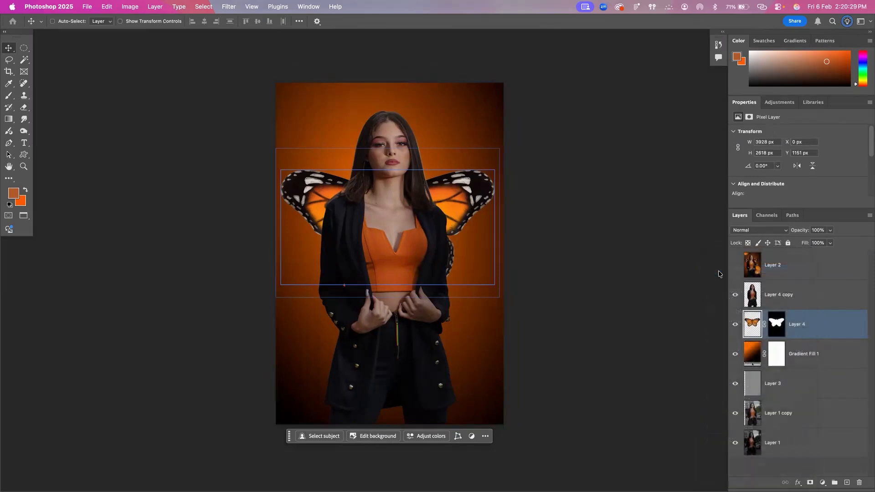
pyautogui.write('\\')
pyautogui.press('Return')
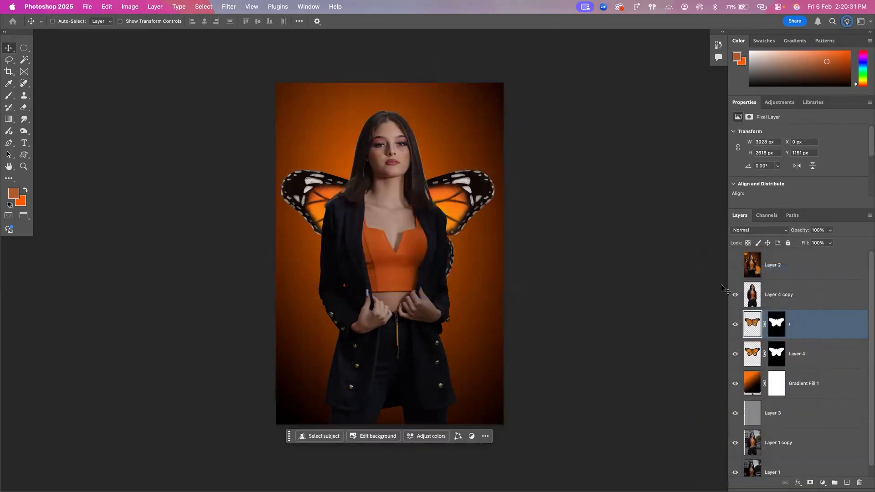
pyautogui.moveTo(752, 324); pyautogui.dragTo(751, 280)
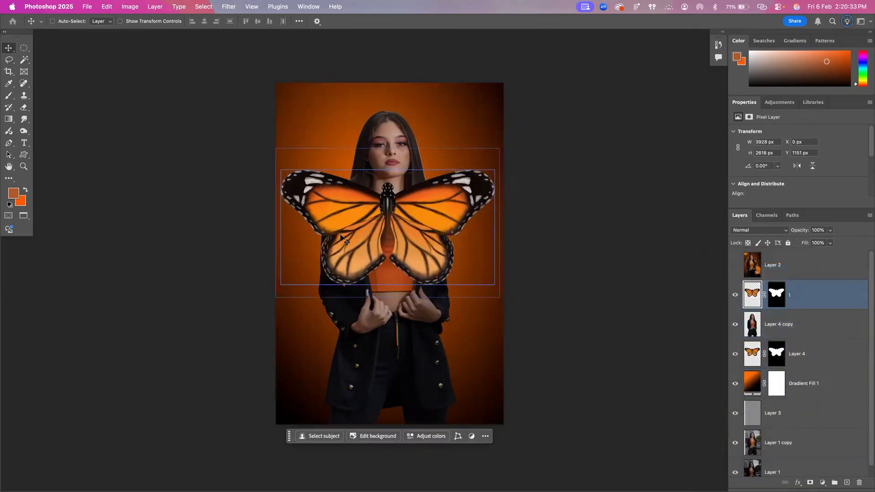
pyautogui.click(228, 6)
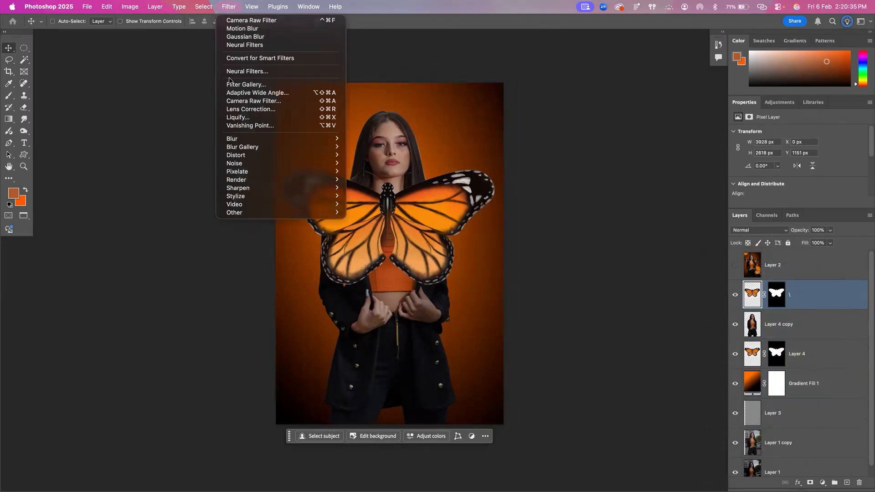
pyautogui.moveTo(246, 139)
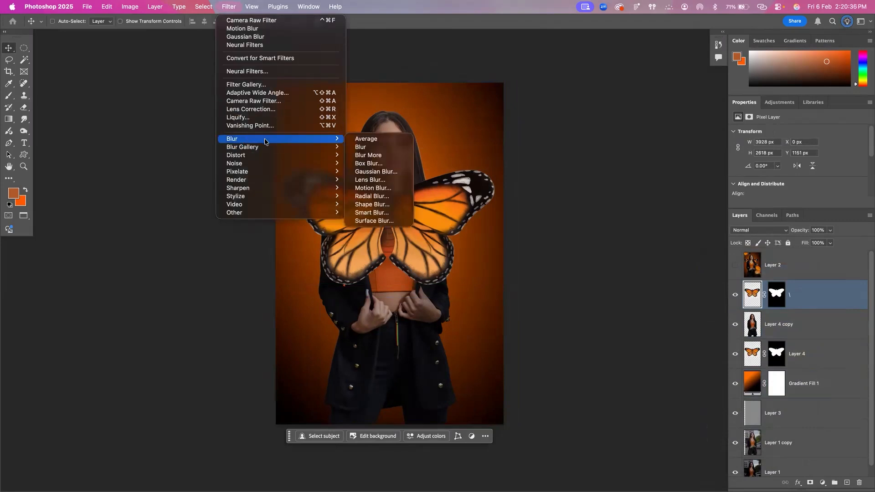
pyautogui.click(403, 173)
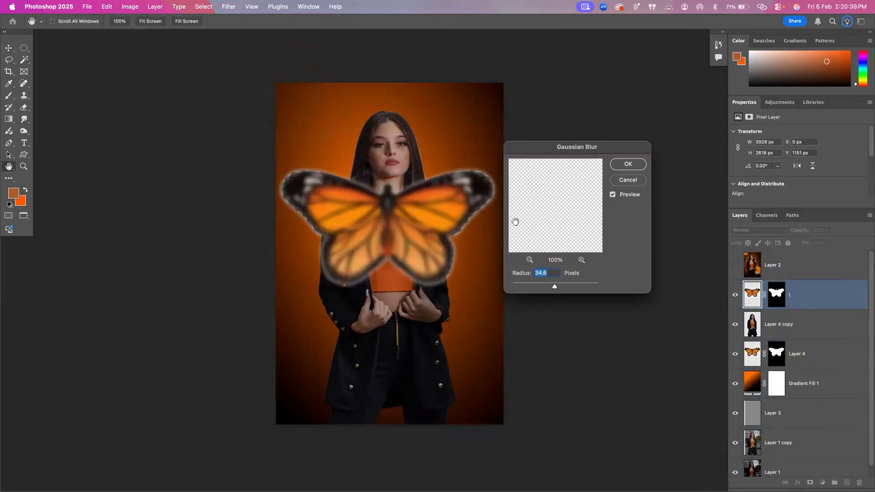
pyautogui.moveTo(547, 286); pyautogui.dragTo(568, 286)
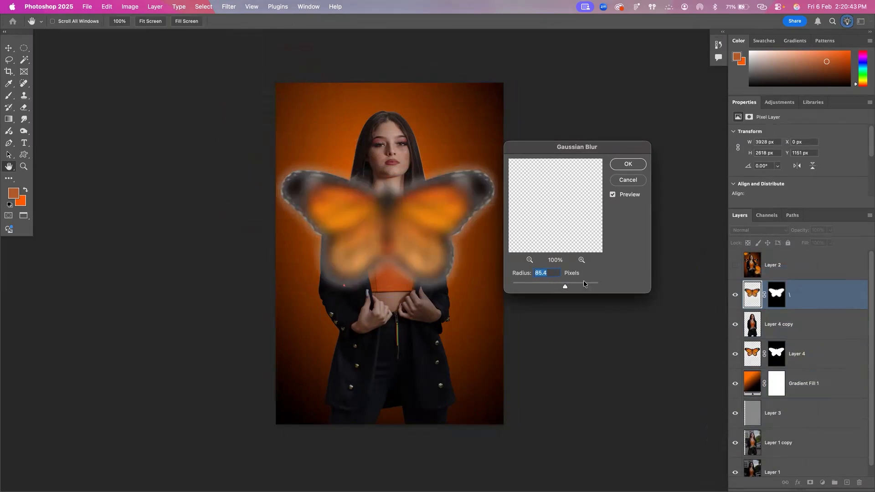
pyautogui.moveTo(597, 285); pyautogui.dragTo(553, 286)
pyautogui.press('Escape')
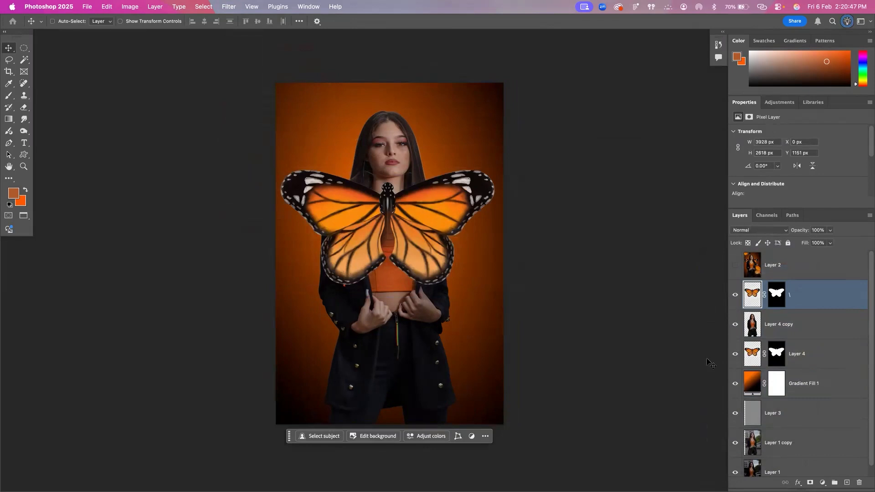
# Step: Add an empty layer above the duplicated butterfly and merge the two, flattening the butterfly's mask
pyautogui.click(846, 482)
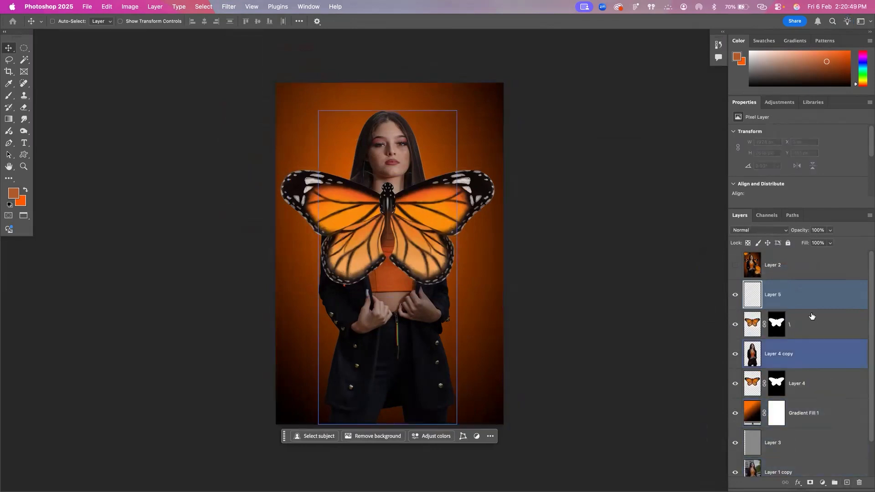
pyautogui.keyDown('shift'); pyautogui.click(777, 319); pyautogui.keyUp('shift')
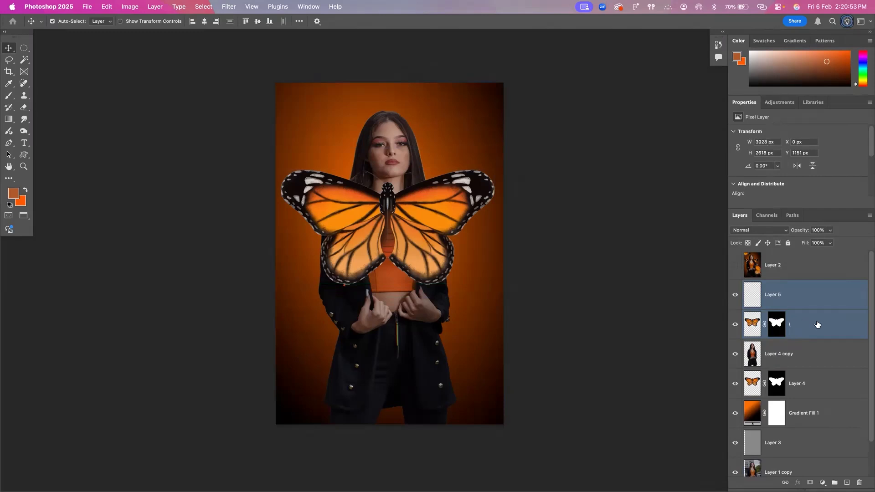
pyautogui.press('super+e')
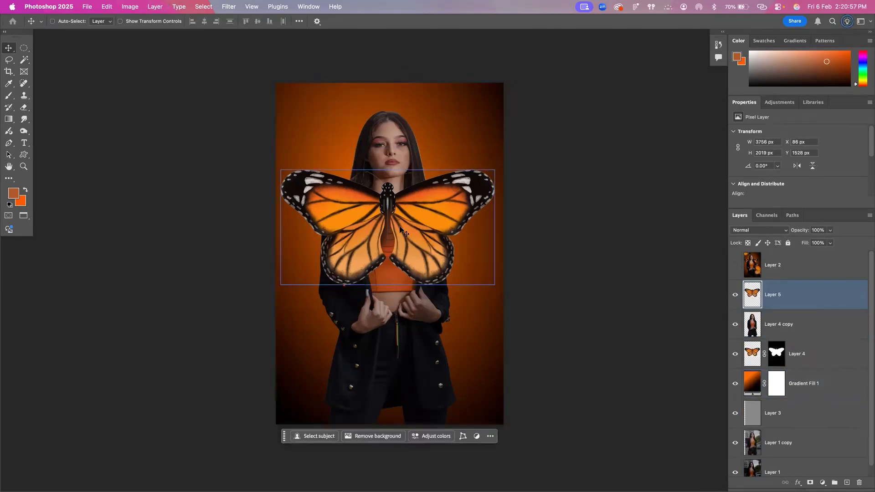
# Step: Apply a Gaussian Blur with a 24.7-pixel radius to the merged front butterfly
pyautogui.click(227, 6)
pyautogui.moveTo(242, 139)
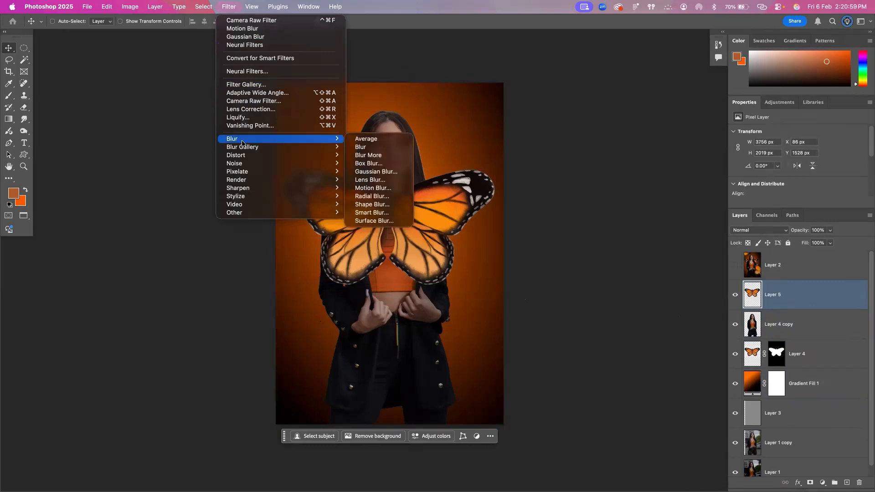
pyautogui.click(373, 172)
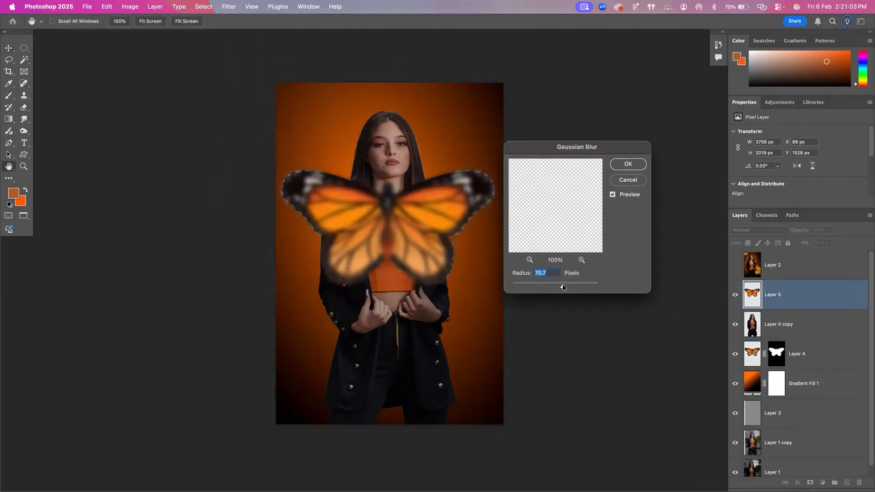
pyautogui.moveTo(554, 287); pyautogui.dragTo(552, 287)
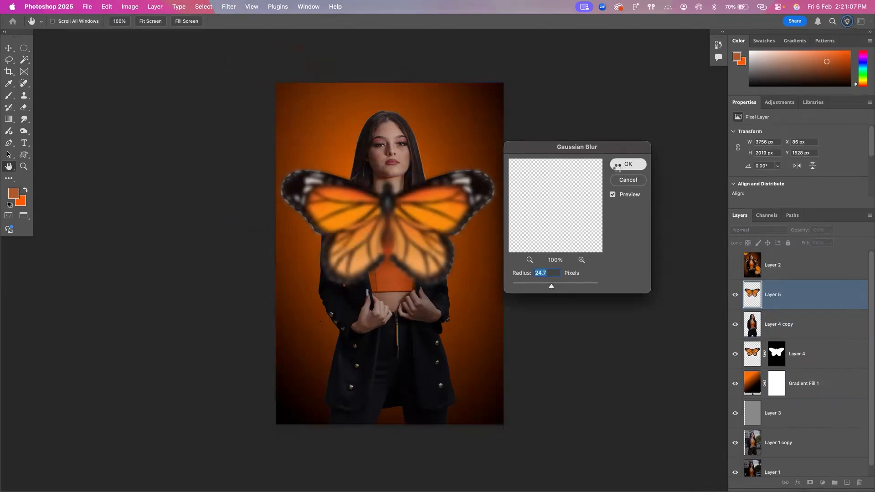
pyautogui.click(621, 165)
# Step: Move the blurred butterfly partly off the lower-right corner of the image and rotate it about 18° clockwise
pyautogui.moveTo(373, 208); pyautogui.dragTo(495, 352)
pyautogui.hotkey('ctrl', 't')
pyautogui.moveTo(637, 311); pyautogui.dragTo(650, 354)
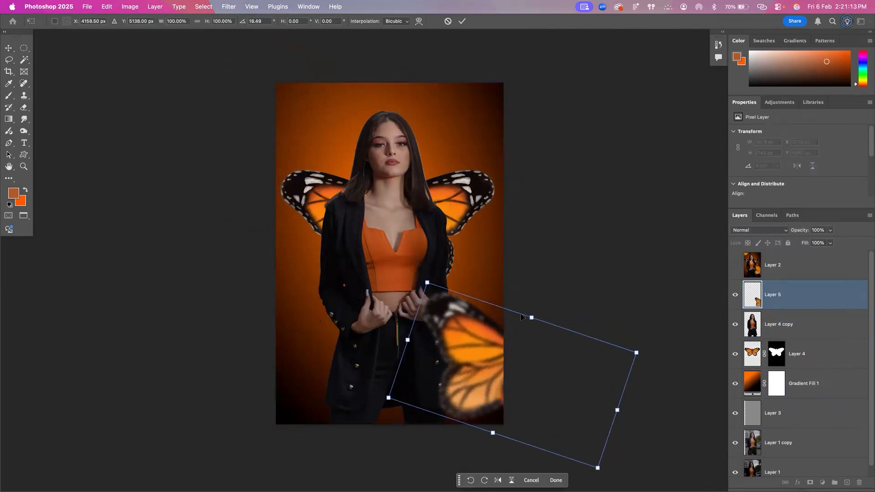
pyautogui.moveTo(531, 317); pyautogui.dragTo(536, 304)
pyautogui.moveTo(479, 328); pyautogui.dragTo(505, 335)
pyautogui.press('Return')
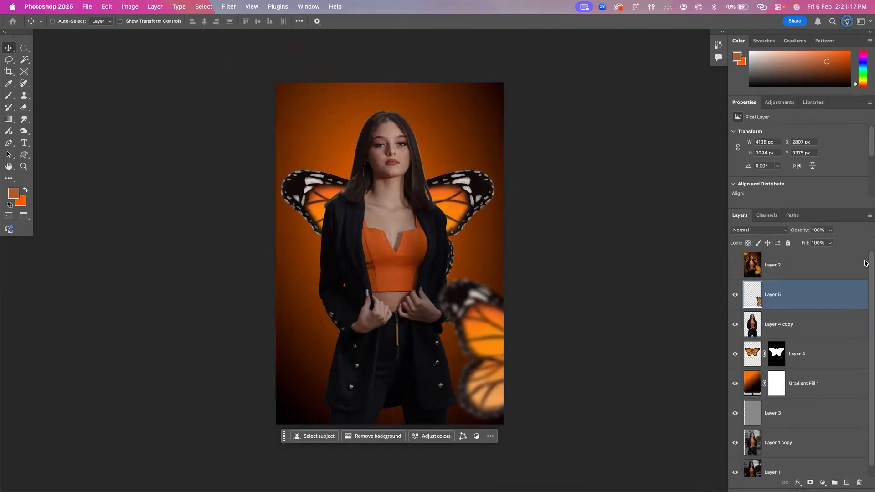
# Step: Check the Layer 2 reference and move the blurred butterfly up and inward, closer to the woman's hands
pyautogui.click(733, 266)
pyautogui.click(733, 266)
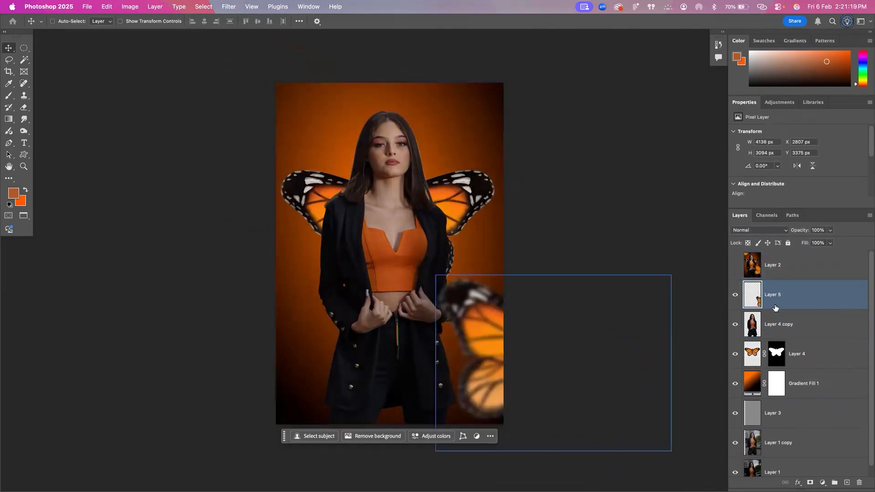
pyautogui.moveTo(457, 337); pyautogui.dragTo(424, 310)
# Step: Blur the front butterfly again with a Gaussian Blur of about 47 pixels and nudge it slightly outward to the right
pyautogui.click(229, 7)
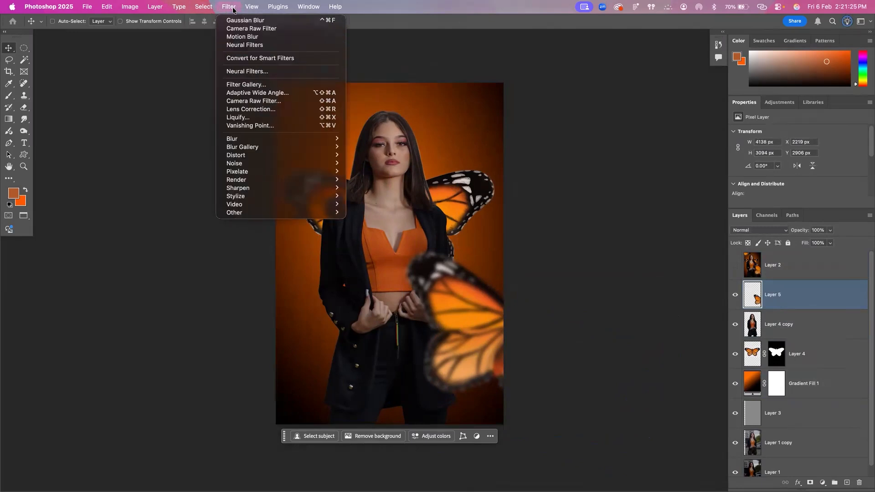
pyautogui.moveTo(273, 139)
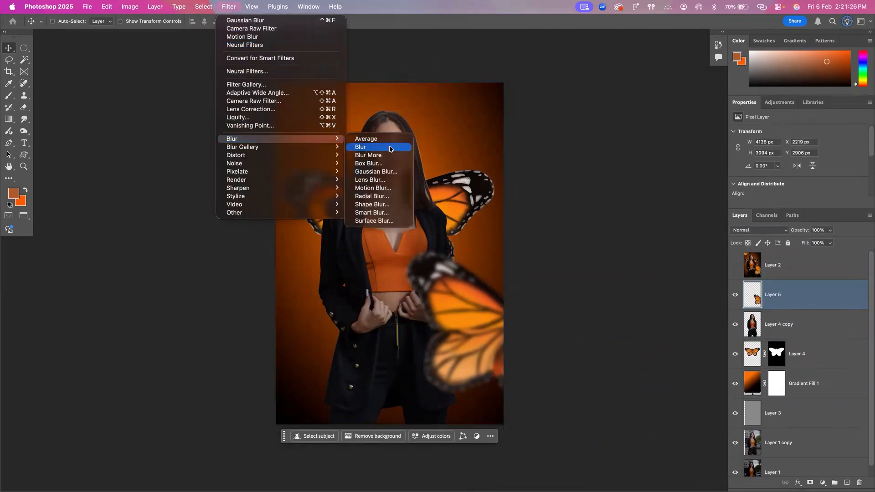
pyautogui.click(384, 172)
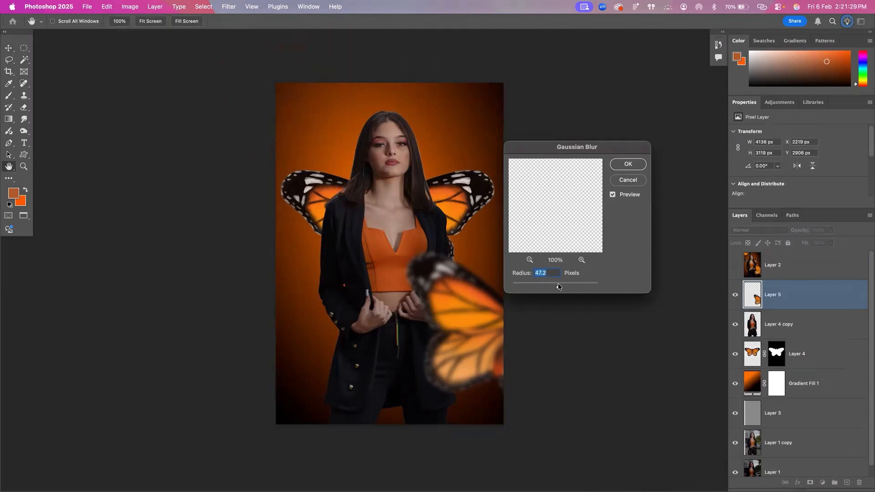
pyautogui.click(634, 165)
pyautogui.moveTo(468, 341); pyautogui.dragTo(483, 345)
# Step: Duplicate the blurred butterfly into the image's upper-left corner, partly outside the canvas, using Layer 2 as the placement reference
pyautogui.keyDown('alt'); pyautogui.moveTo(420, 253); pyautogui.dragTo(293, 55); pyautogui.keyUp('alt')
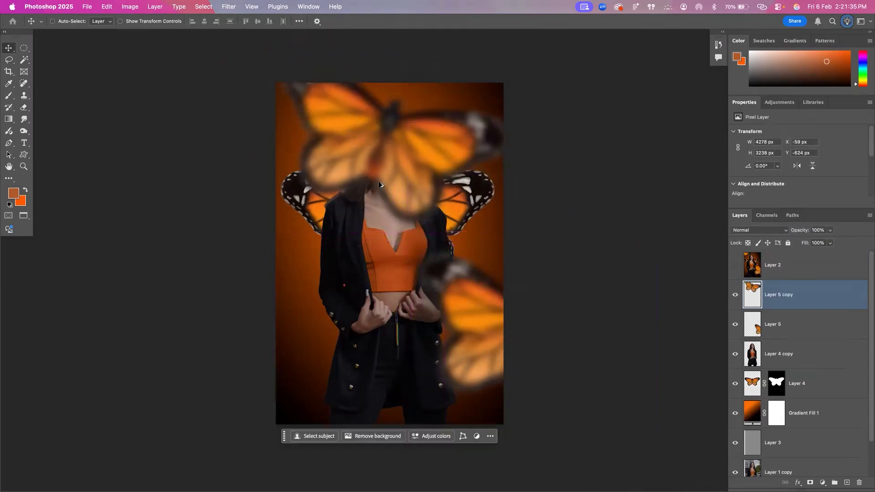
pyautogui.moveTo(282, 145)
pyautogui.mouseDown()
pyautogui.moveTo(245, 132)
pyautogui.moveTo(265, 143)
pyautogui.mouseUp()
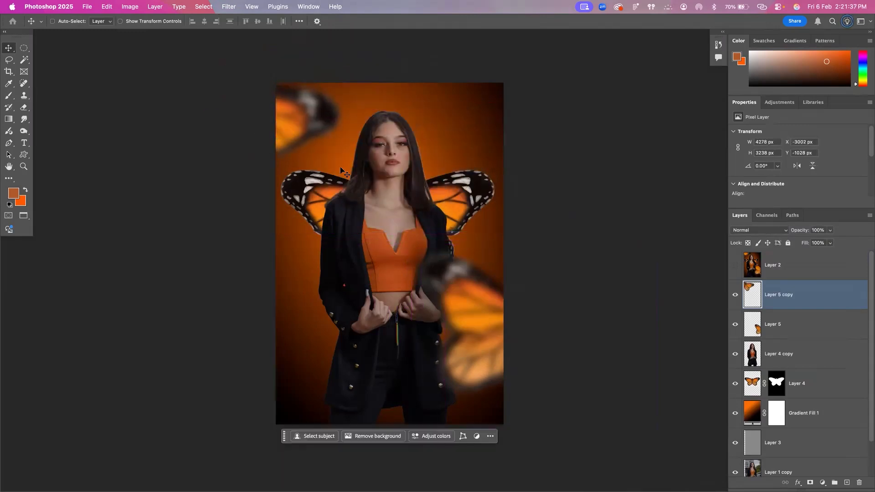
pyautogui.click(734, 265)
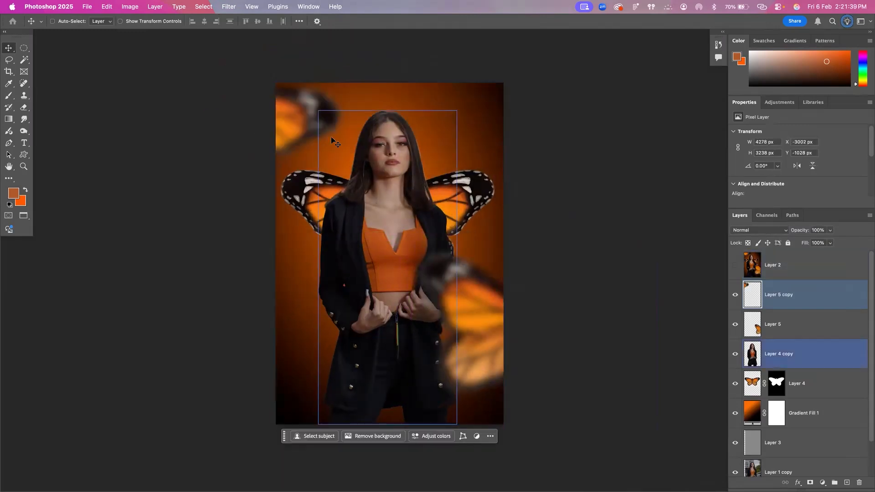
pyautogui.moveTo(278, 66); pyautogui.dragTo(309, 98)
pyautogui.scroll(-2, 758, 342)
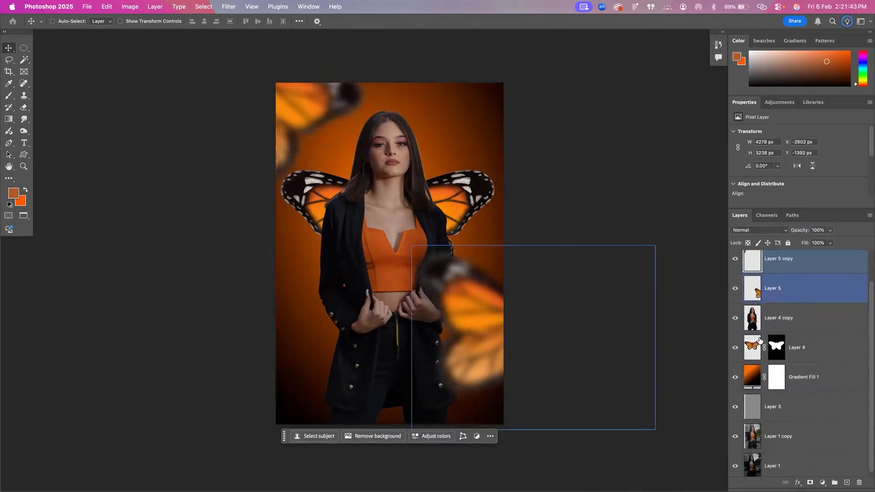
# Step: Duplicate the masked monarch wings on Layer 4 and move the duplicate above the woman's cutout on Layer 4 copy
pyautogui.keyDown('super'); pyautogui.click(761, 346); pyautogui.keyUp('super')
pyautogui.scroll(-1, 763, 347)
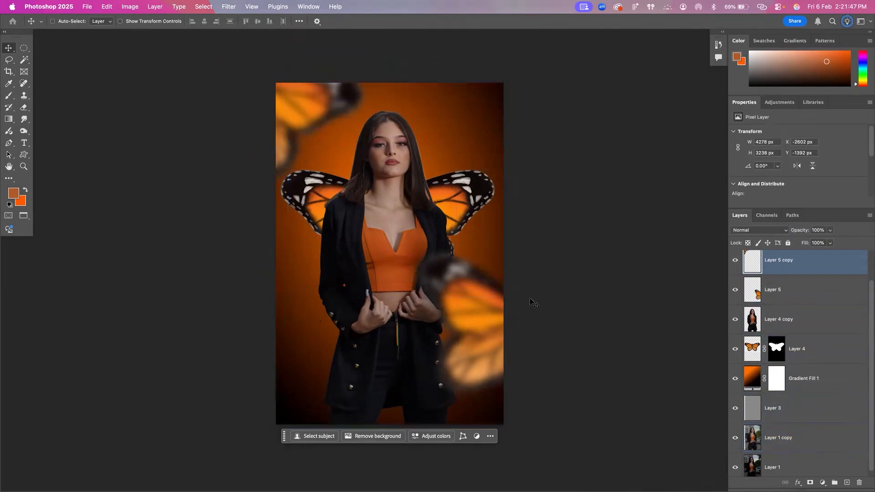
pyautogui.scroll(1, 752, 291)
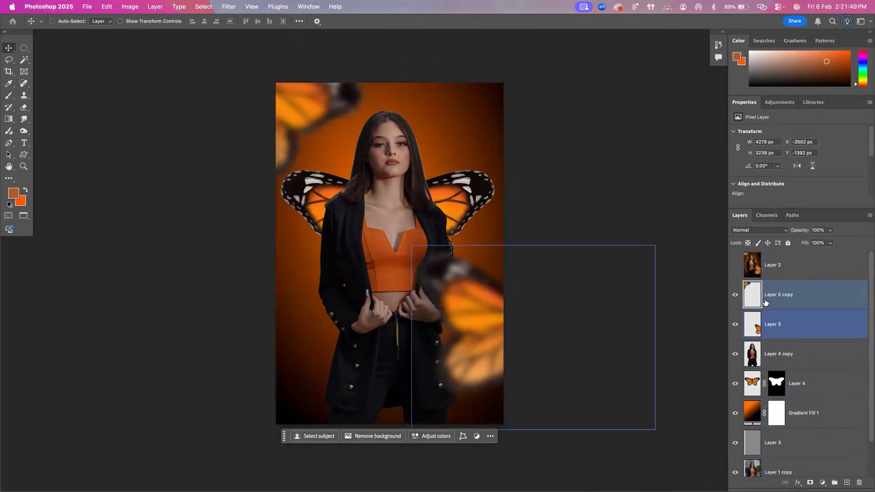
pyautogui.keyDown('shift'); pyautogui.keyDown('super'); pyautogui.click(500, 305); pyautogui.keyUp('super'); pyautogui.keyUp('shift')
pyautogui.click(823, 380)
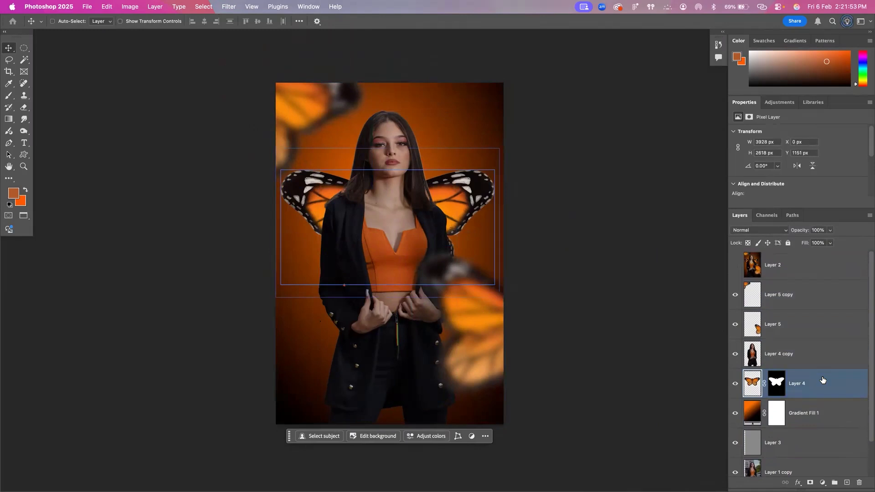
pyautogui.press('super+j')
pyautogui.moveTo(822, 382); pyautogui.dragTo(816, 347)
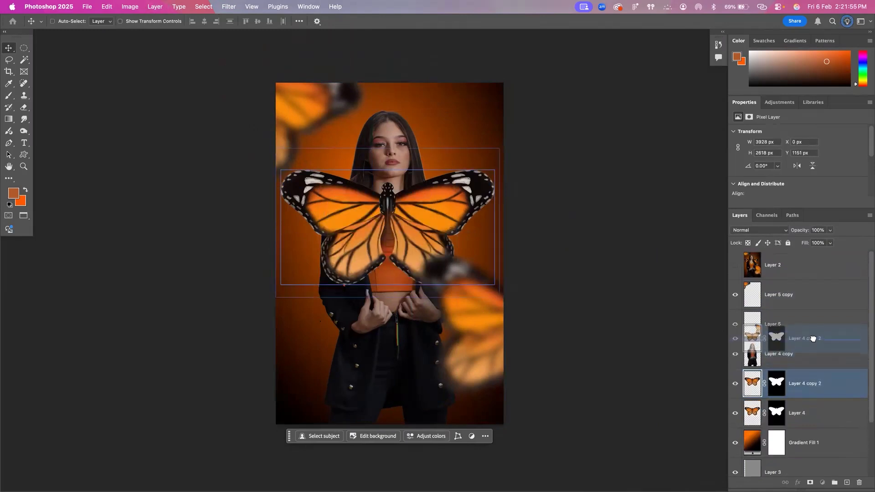
# Step: Shrink the duplicated monarch to about 625 × 613 px, tilt it clockwise and place it on the woman's jacket sleeve beside her hand
pyautogui.press('super+t')
pyautogui.moveTo(496, 148); pyautogui.dragTo(344, 291)
pyautogui.press('Return')
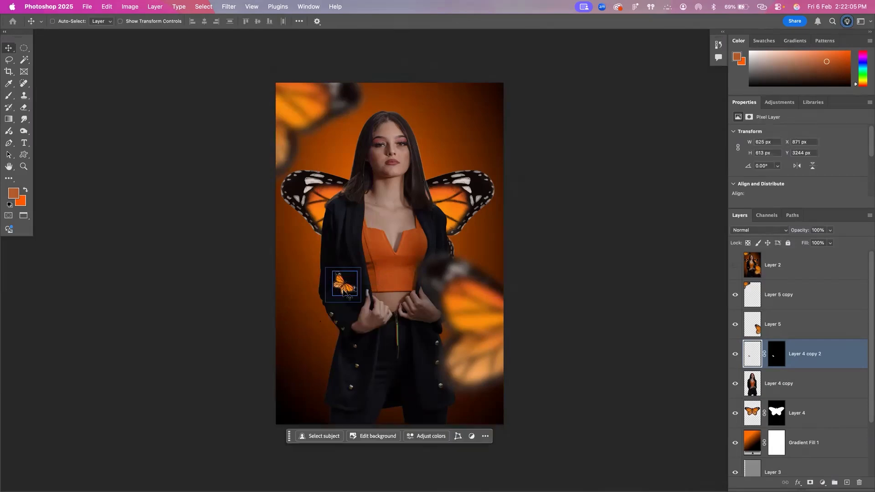
# Step: Detach the Layers panel beside the image and enlarge it to fit the whole layer stack
pyautogui.scroll(-3, 801, 346)
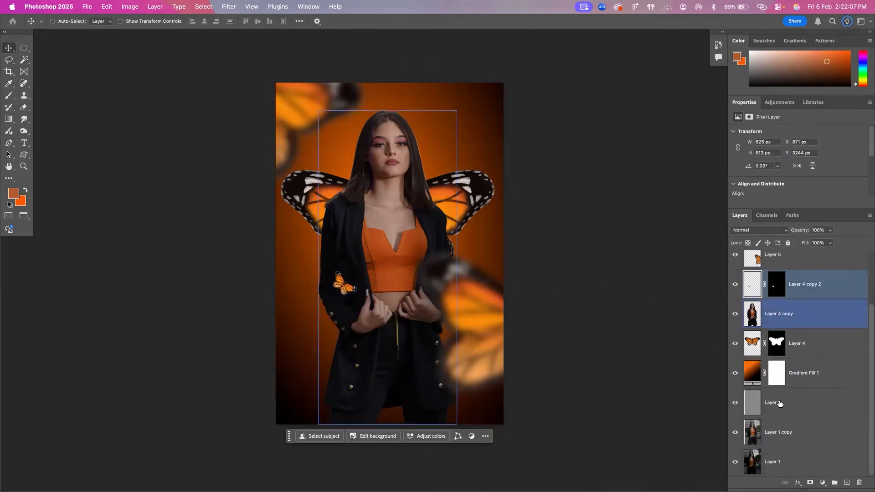
pyautogui.moveTo(739, 215); pyautogui.dragTo(587, 83)
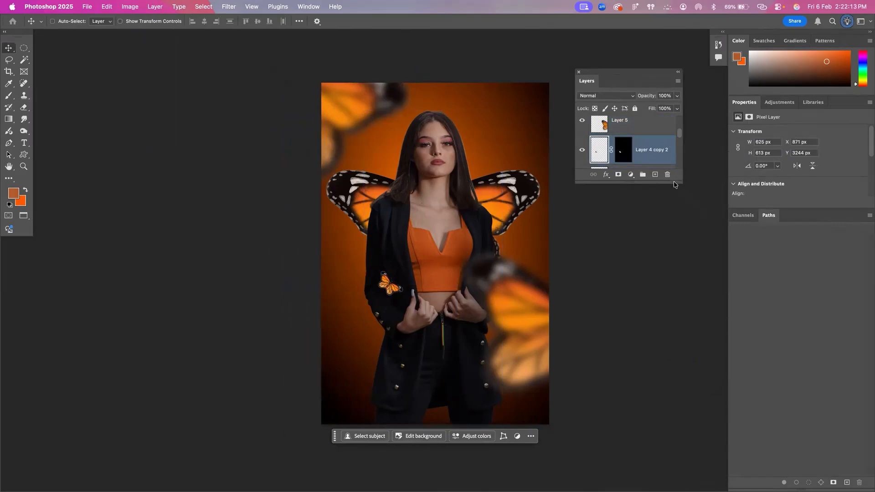
pyautogui.moveTo(674, 183); pyautogui.dragTo(717, 464)
# Step: Group all layers from Layer 1 copy up to Layer 5 copy, leaving out Layer 1 and the Layer 2 reference
pyautogui.keyDown('super'); pyautogui.click(679, 359); pyautogui.keyUp('super')
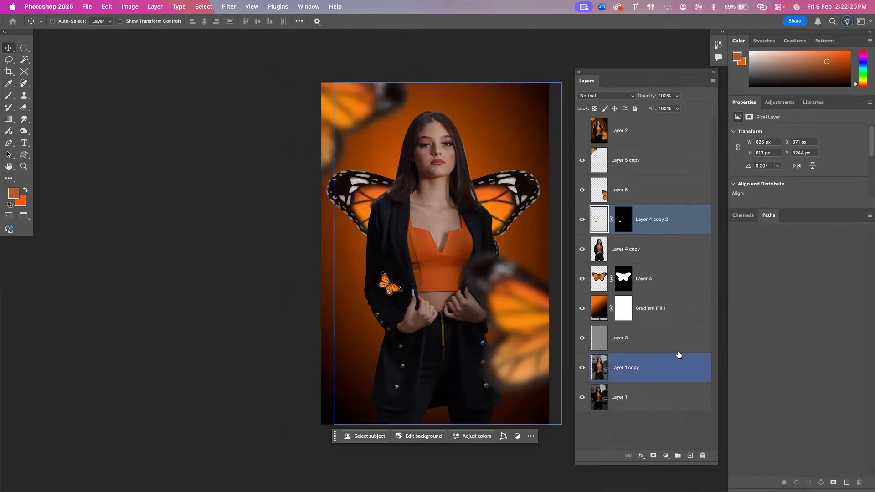
pyautogui.click(635, 372)
pyautogui.click(582, 368)
pyautogui.click(647, 347)
pyautogui.click(641, 366)
pyautogui.keyDown('shift'); pyautogui.click(644, 396); pyautogui.keyUp('shift')
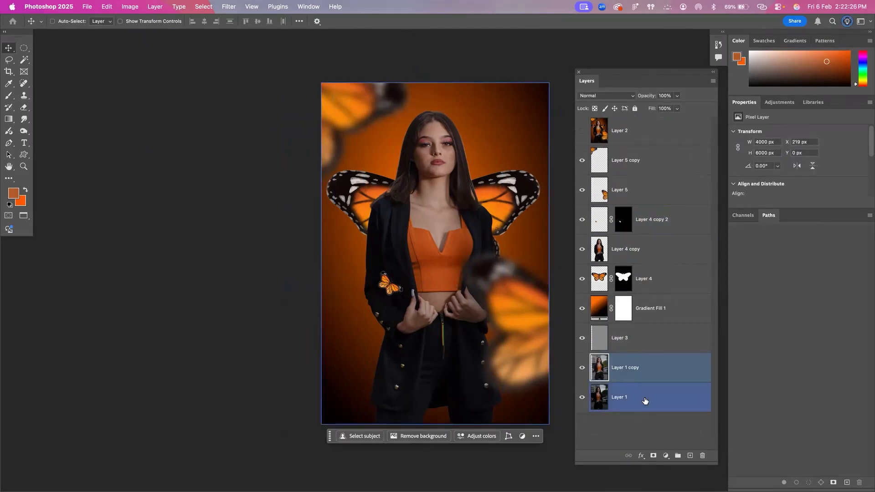
pyautogui.click(643, 369)
pyautogui.keyDown('shift'); pyautogui.click(637, 171); pyautogui.keyUp('shift')
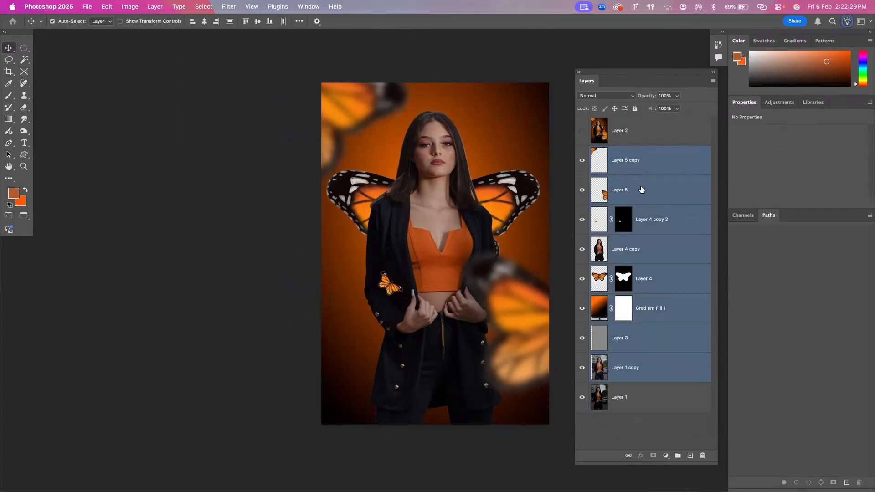
pyautogui.press('super+g')
# Step: Toggle the visibility of Group 1 off and on to compare the original portrait with the finished composite
pyautogui.click(580, 150)
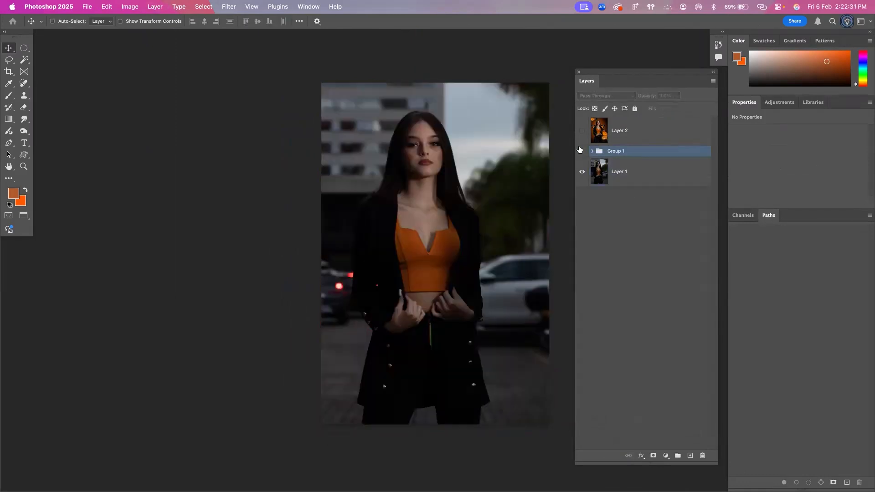
pyautogui.click(580, 150)
pyautogui.click(580, 150)
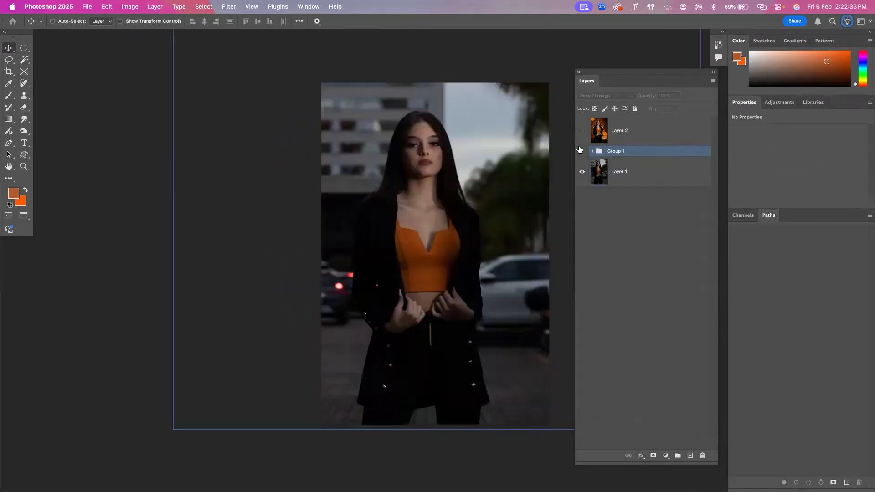
pyautogui.click(580, 150)
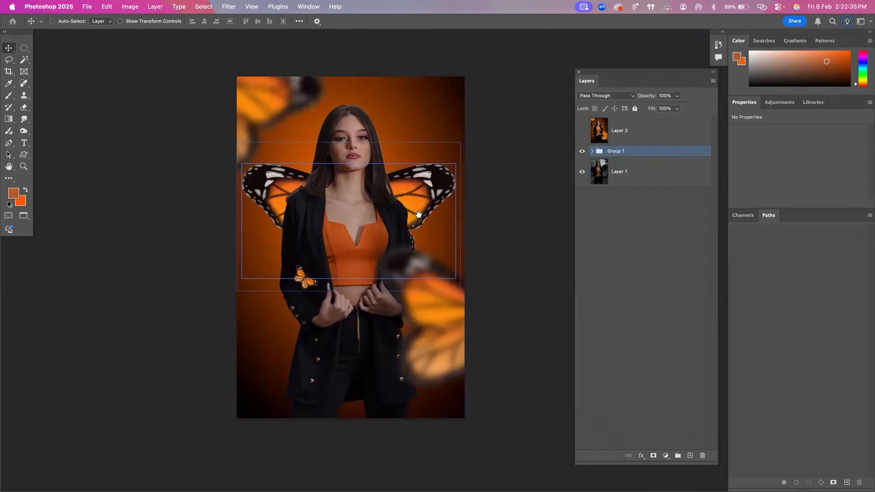